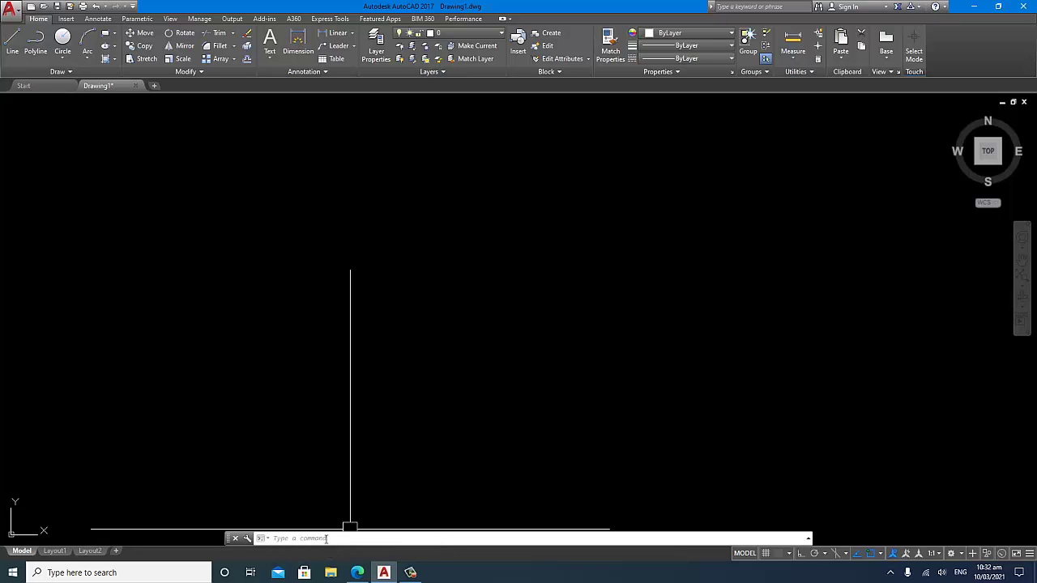
click(327, 538)
text(u)
key(Return)
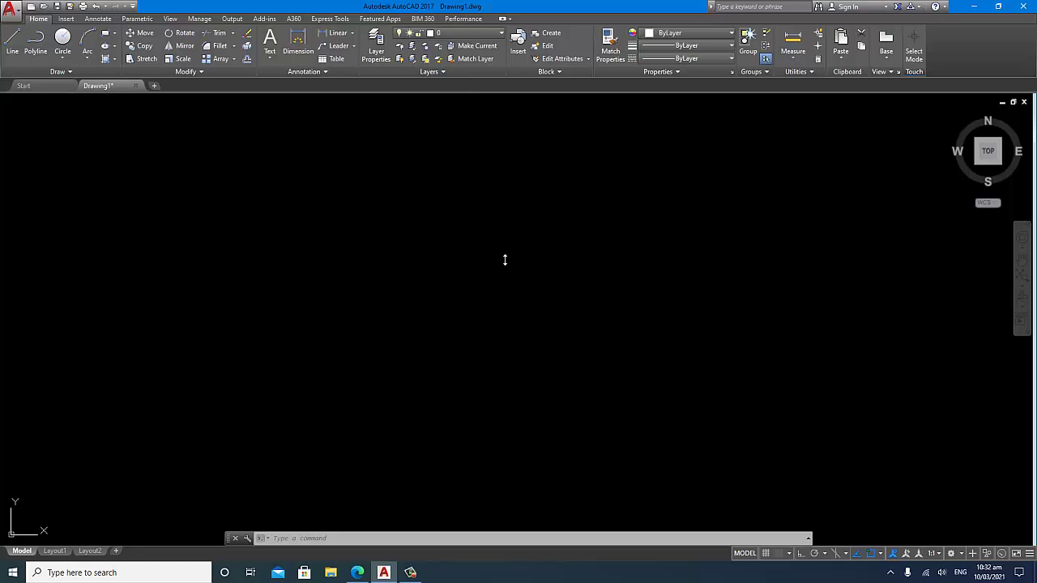
click(505, 260)
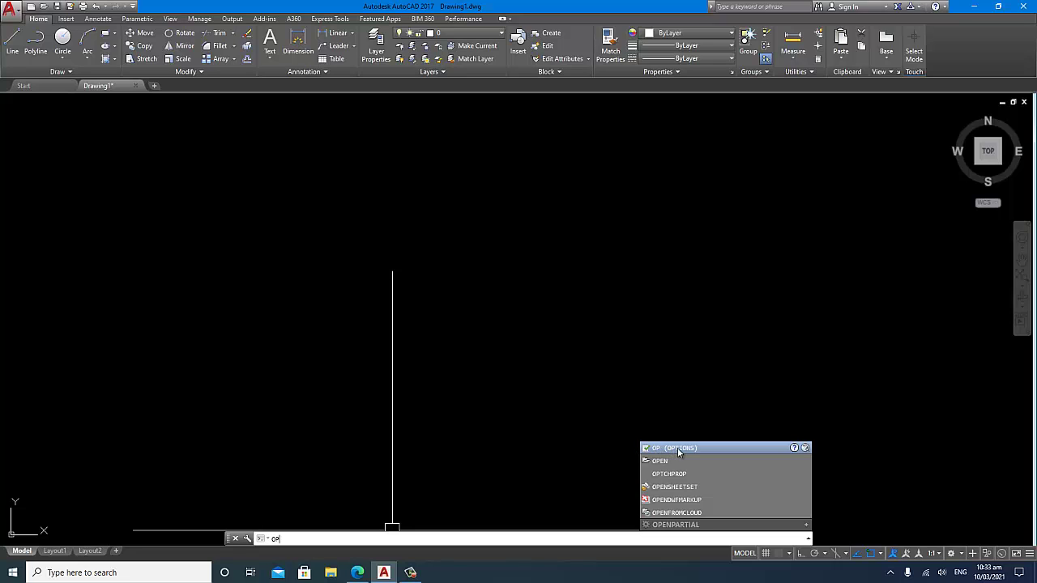
Step: Open the Options dialog and look through its settings categories from Files to Profiles
key(Return)
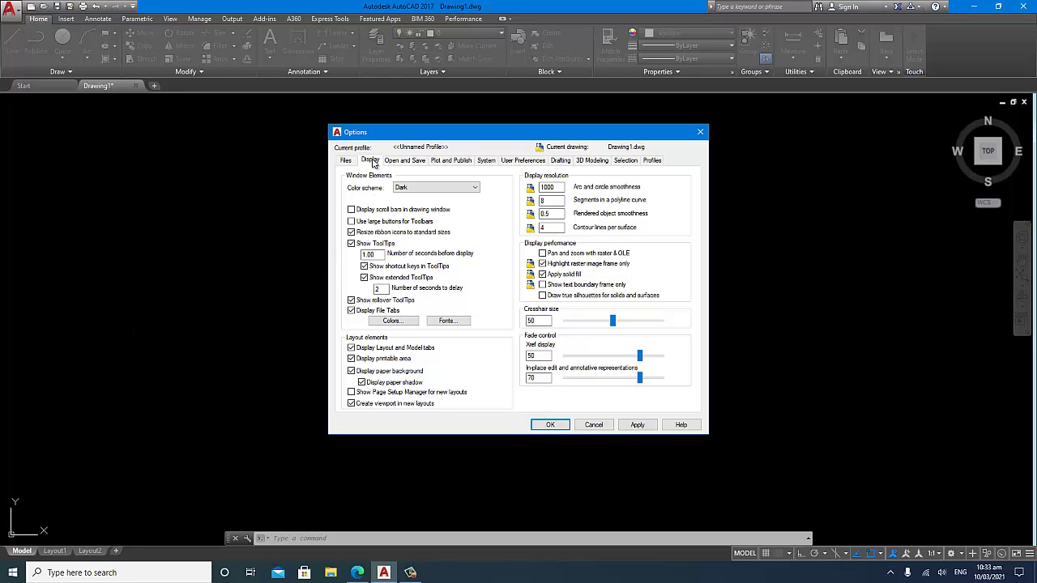
click(346, 161)
click(370, 161)
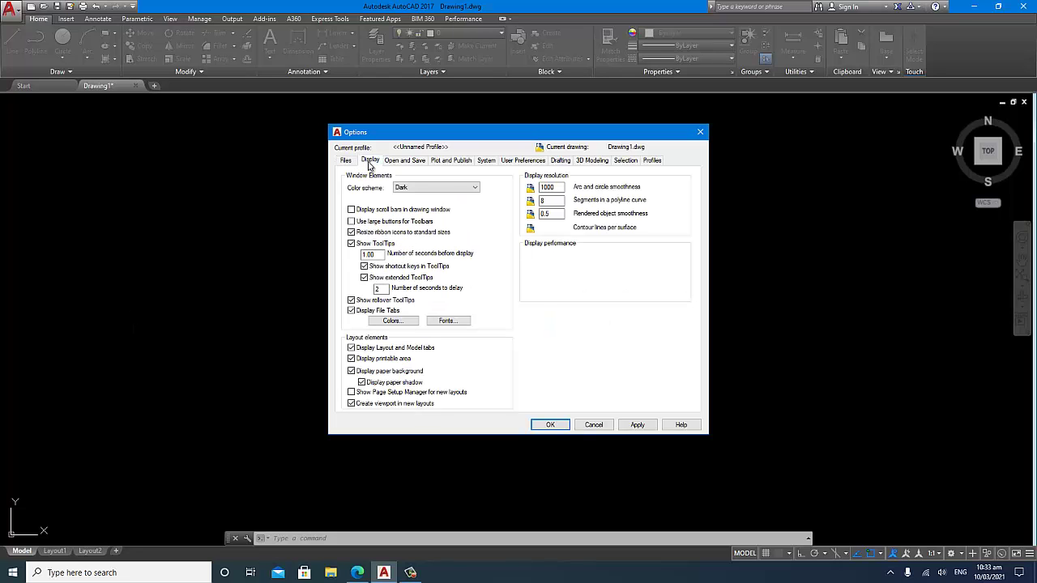
click(404, 161)
click(446, 162)
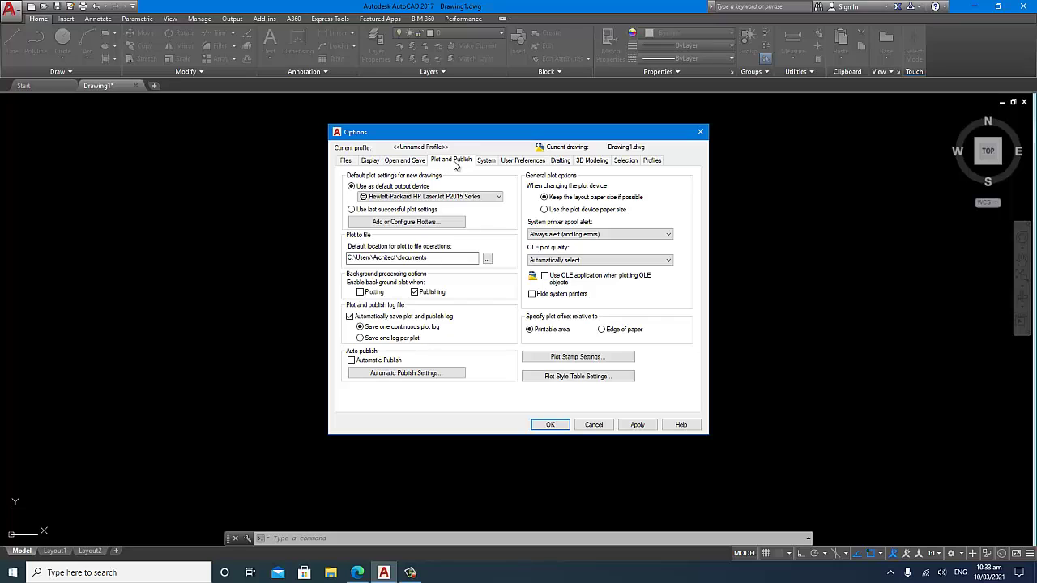
click(486, 162)
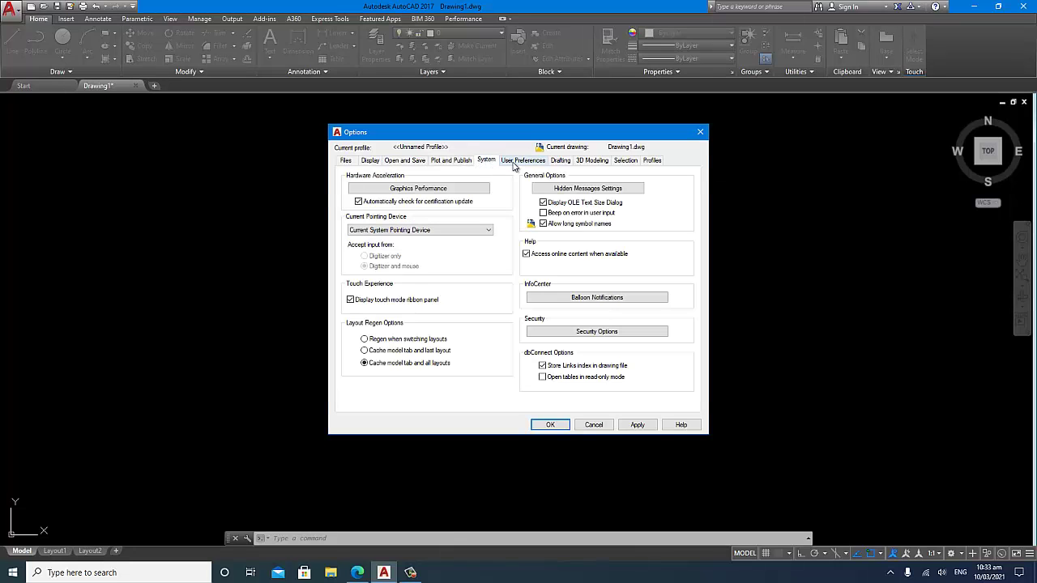
click(516, 161)
click(561, 161)
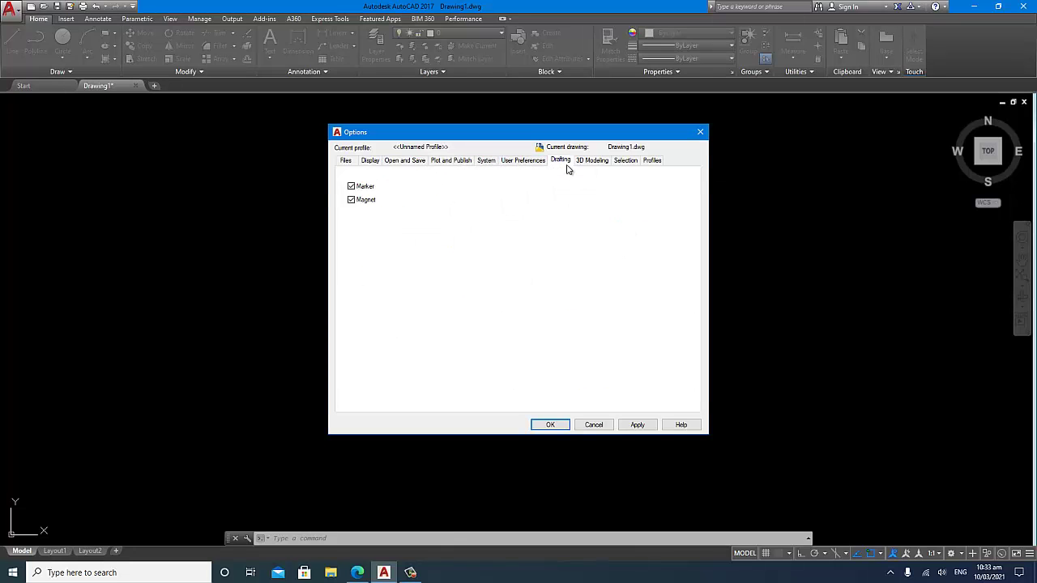
click(591, 160)
click(625, 160)
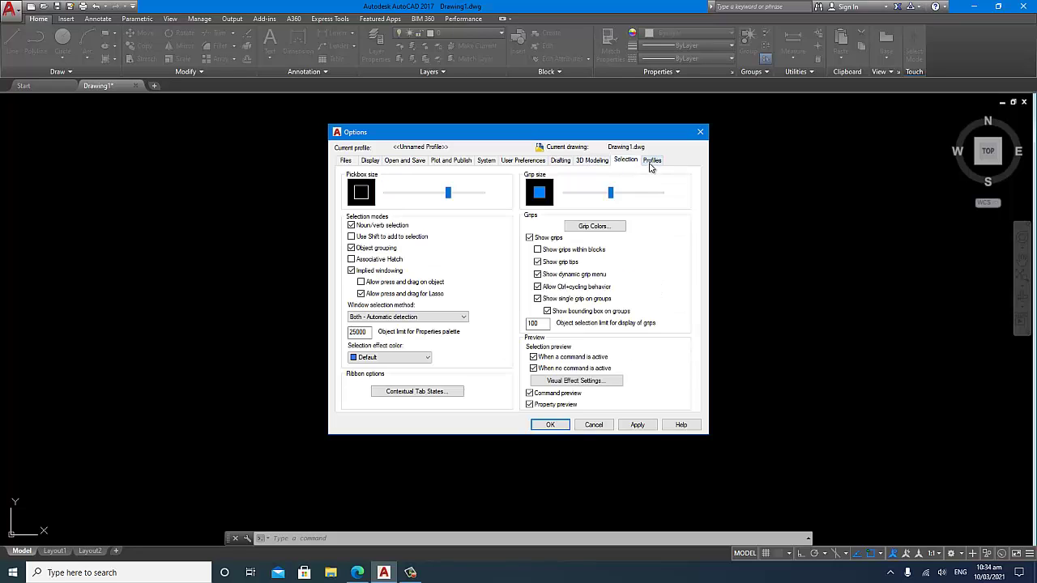
click(652, 160)
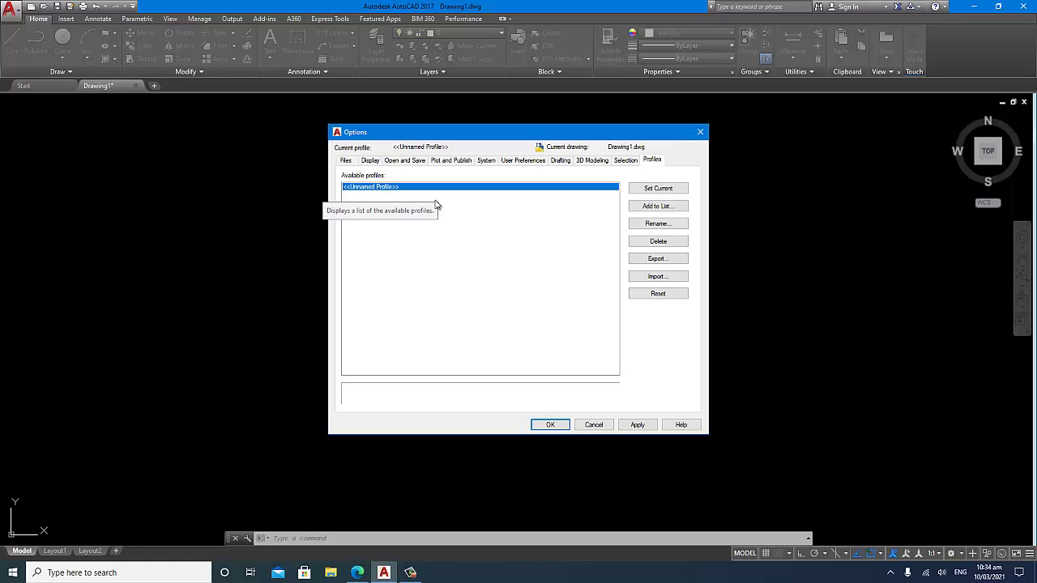
Step: Open the drawing window color settings and examine the interface elements of the 2D model space, sheet/layout and 3D projection contexts
click(369, 161)
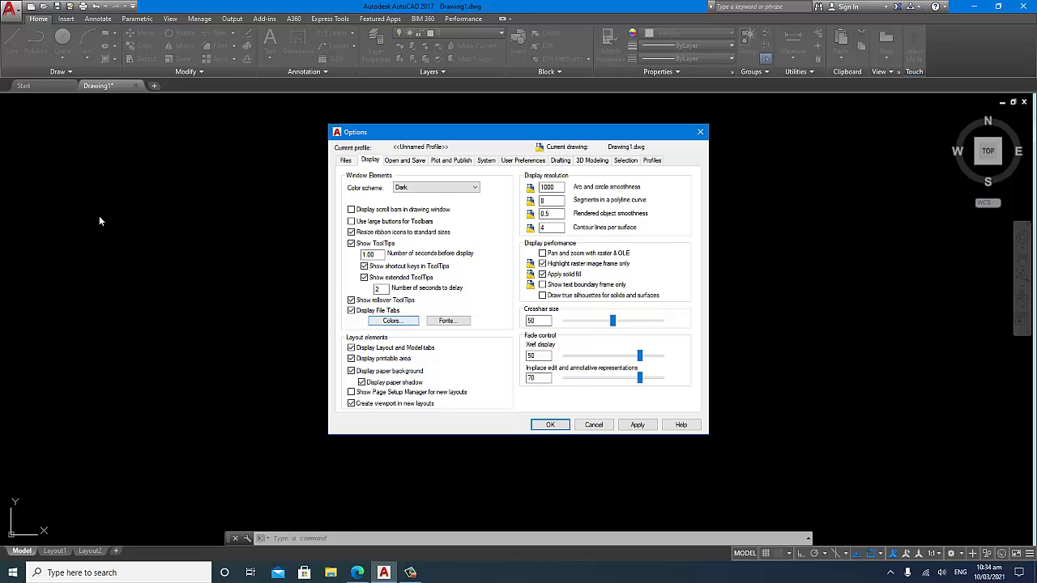
click(392, 322)
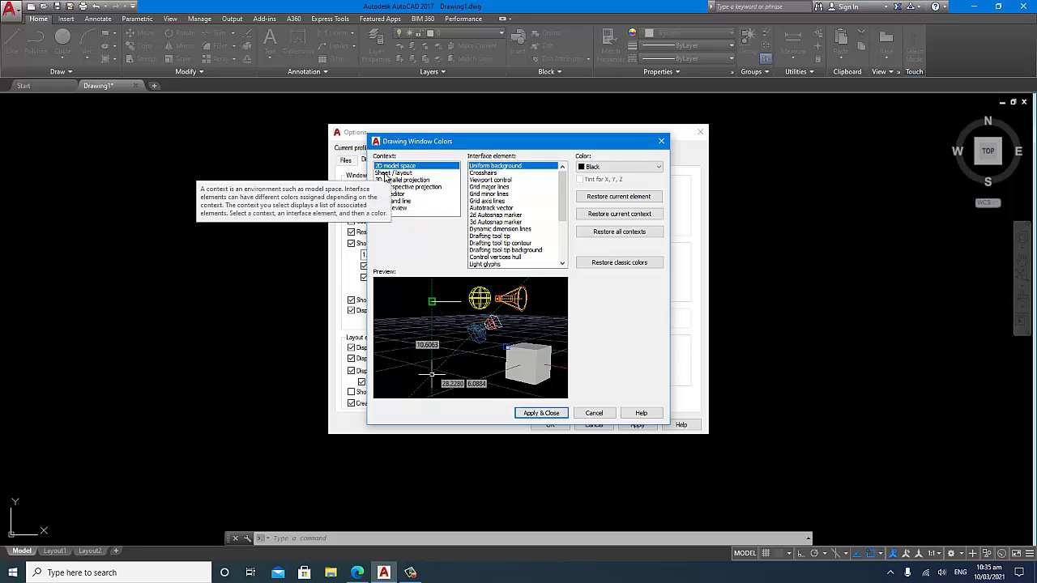
click(402, 167)
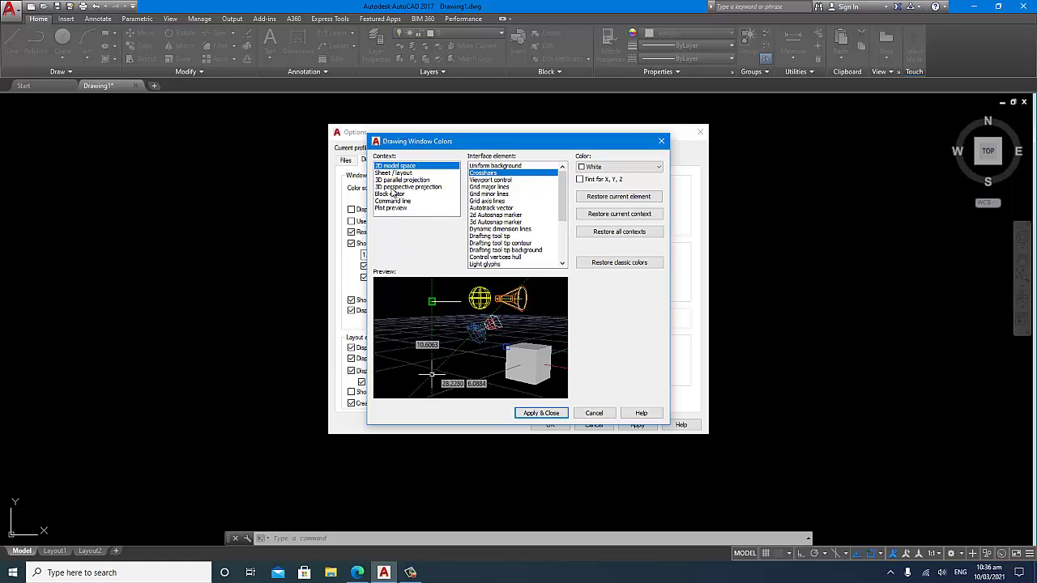
click(393, 173)
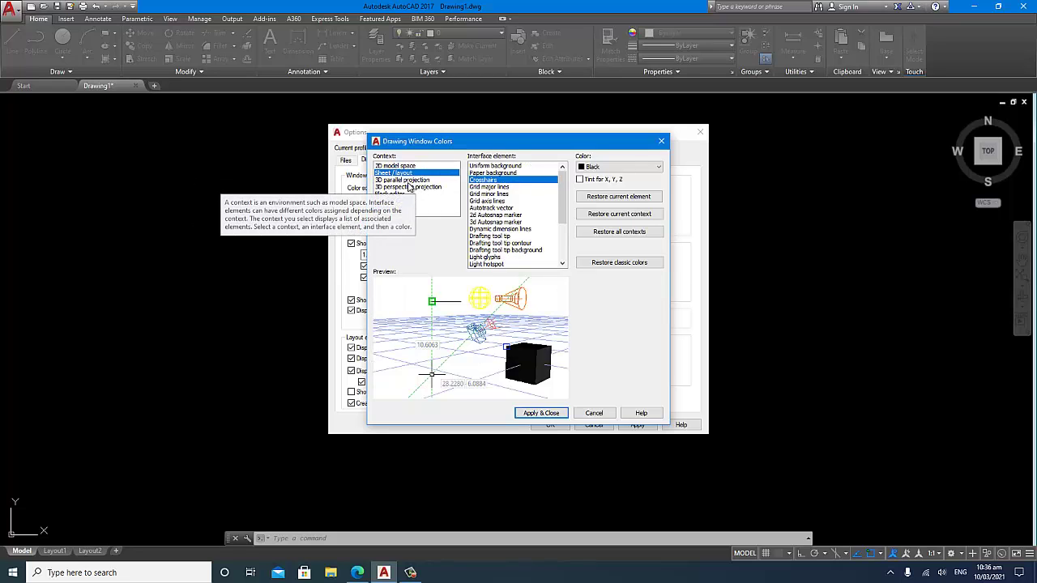
click(405, 180)
click(405, 187)
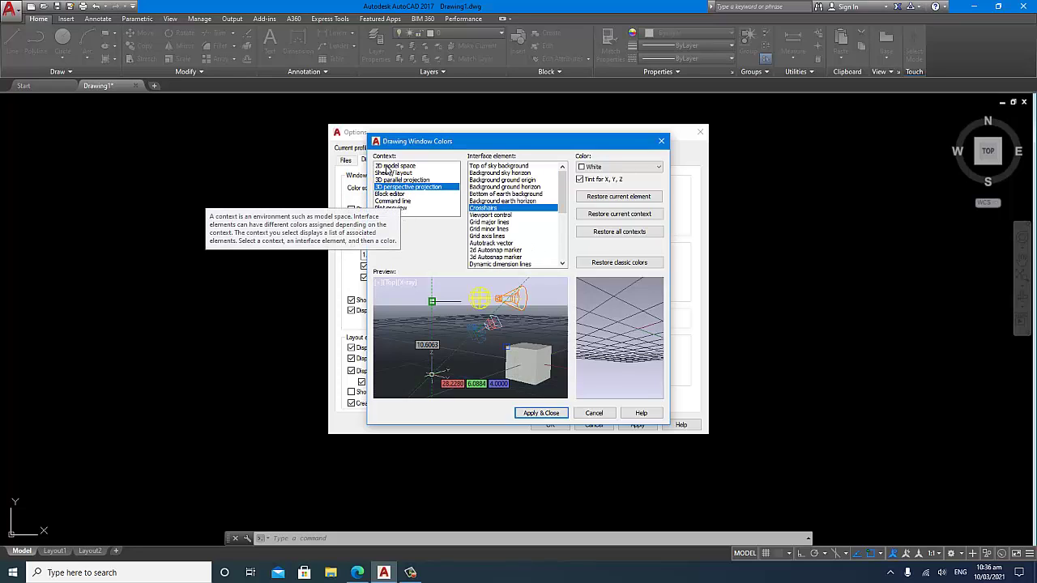
click(389, 166)
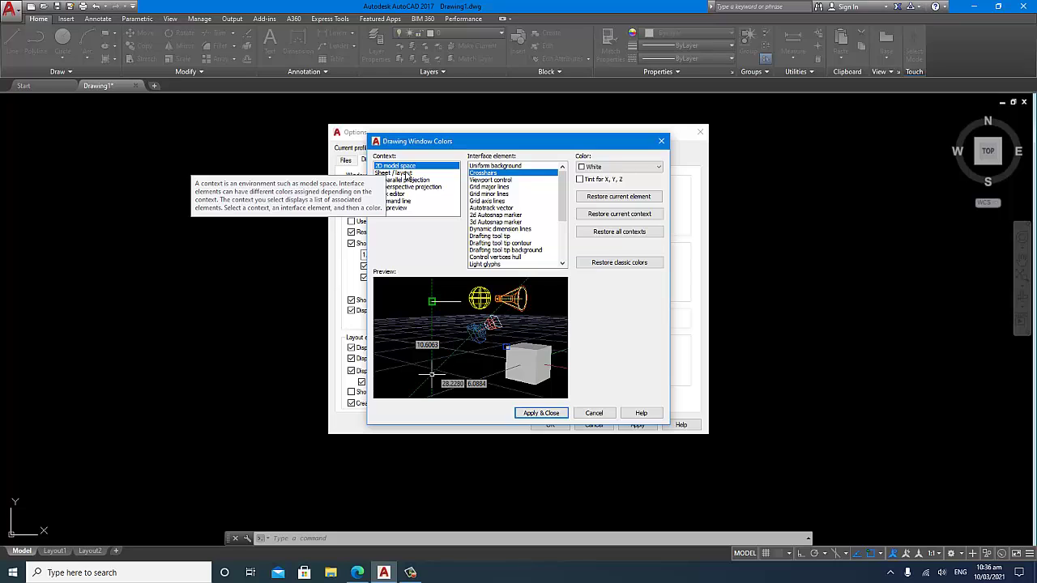
Step: Set the uniform background color of the 2D model space to White and apply it
click(510, 166)
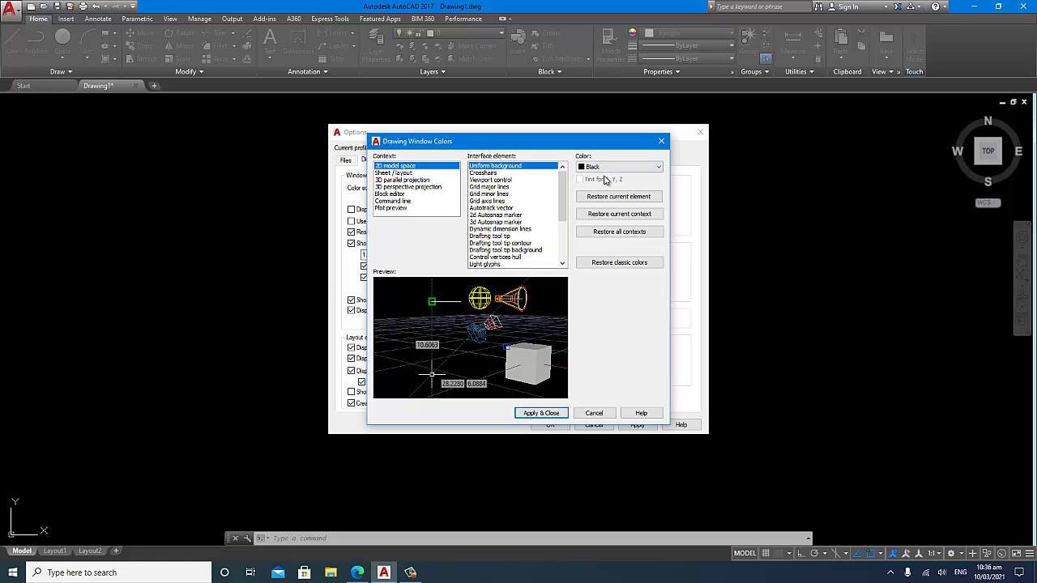
click(502, 236)
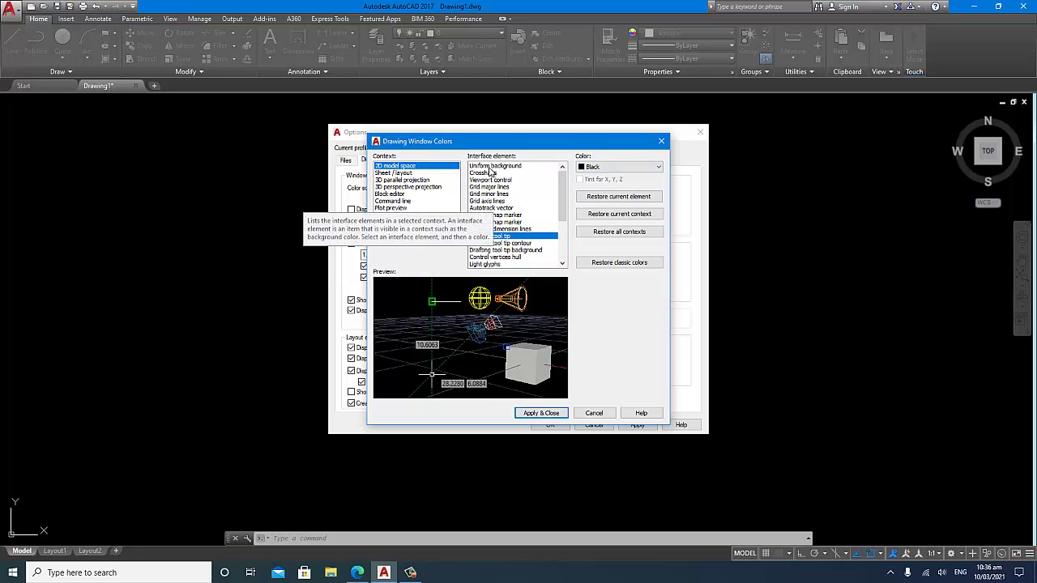
click(491, 166)
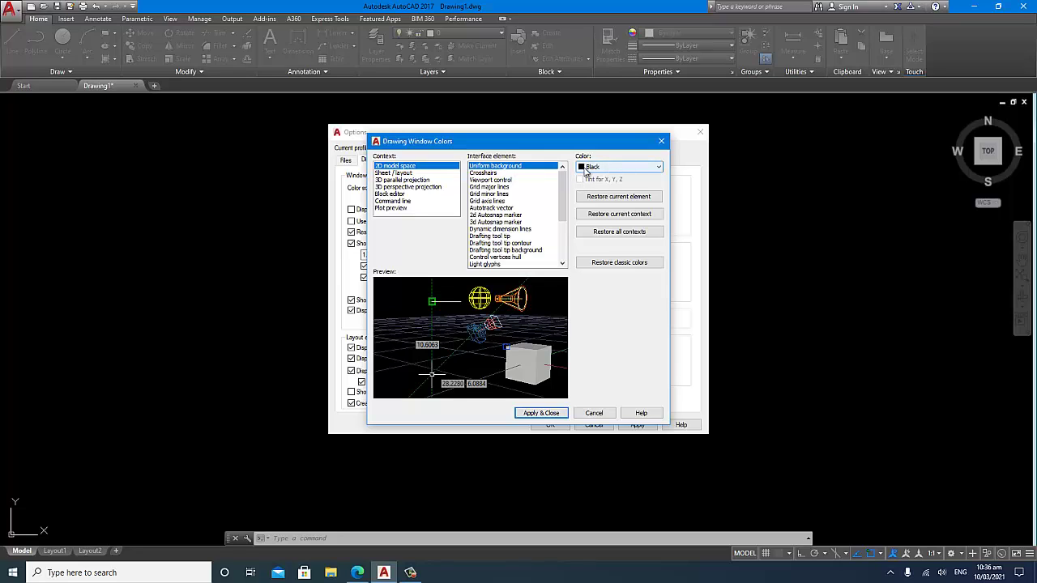
click(633, 169)
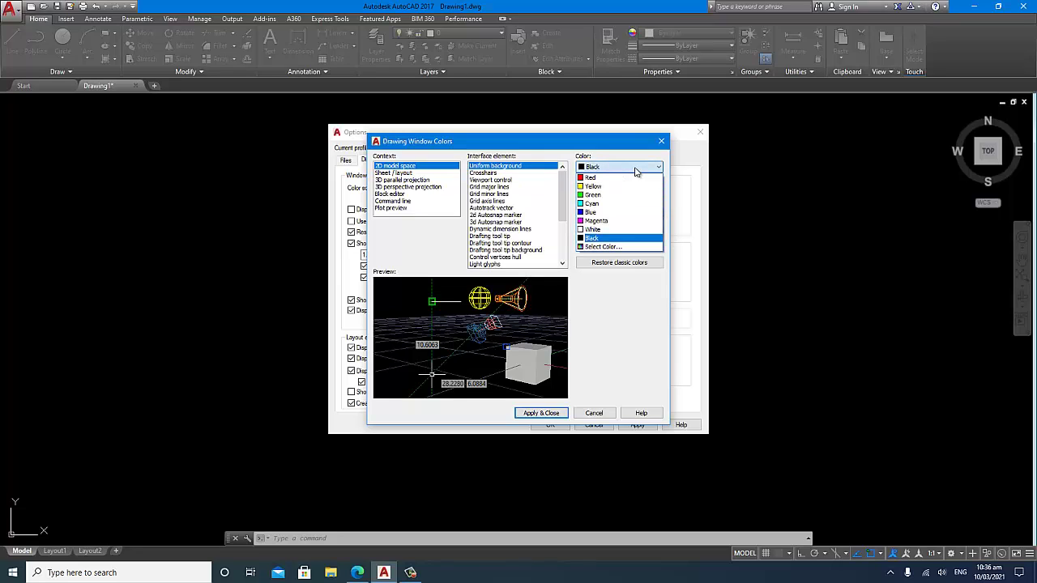
click(592, 229)
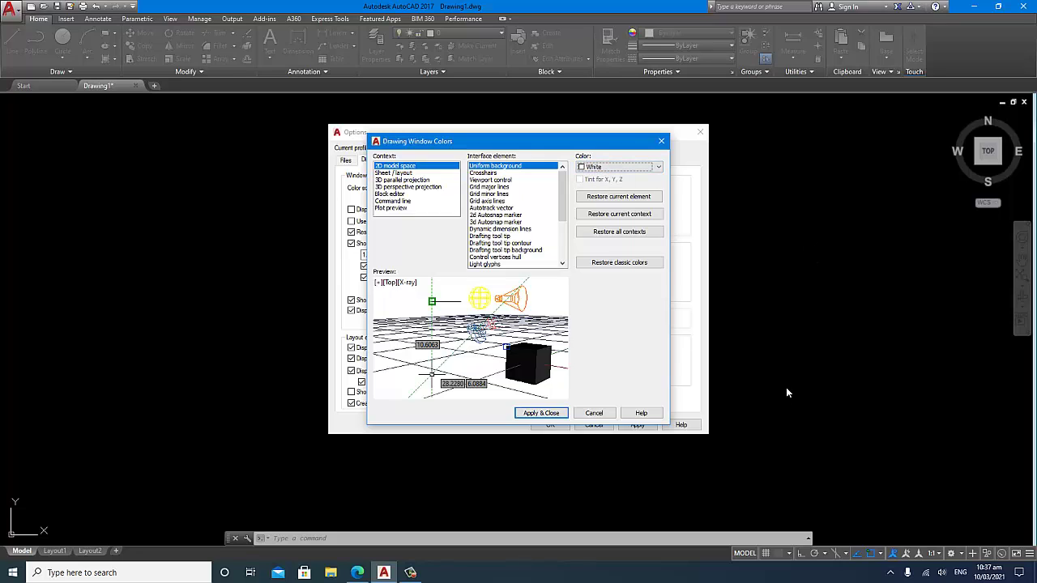
click(527, 415)
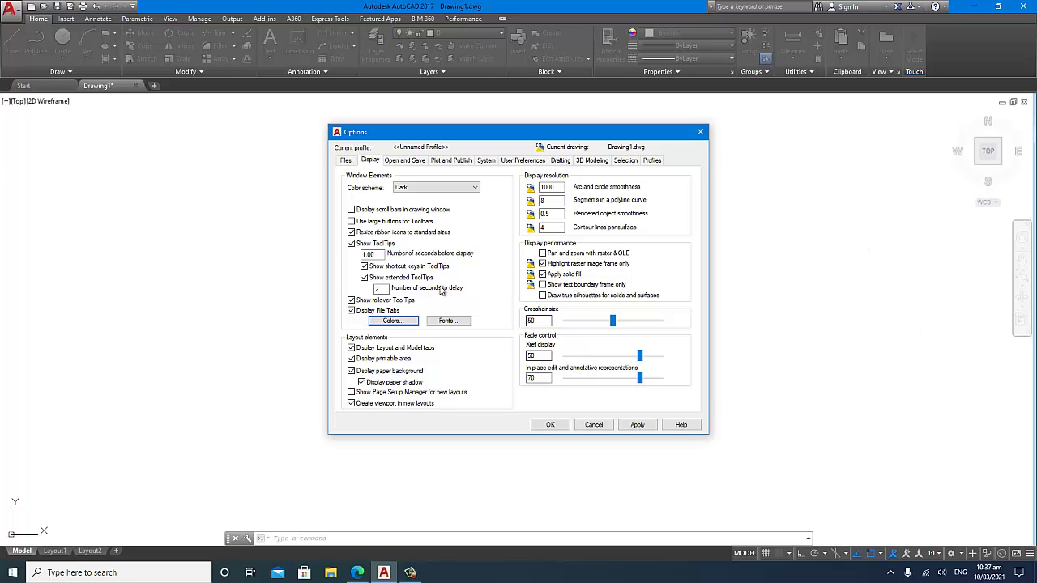
Step: Change the 2D model space's uniform background color to Yellow and apply it
click(405, 321)
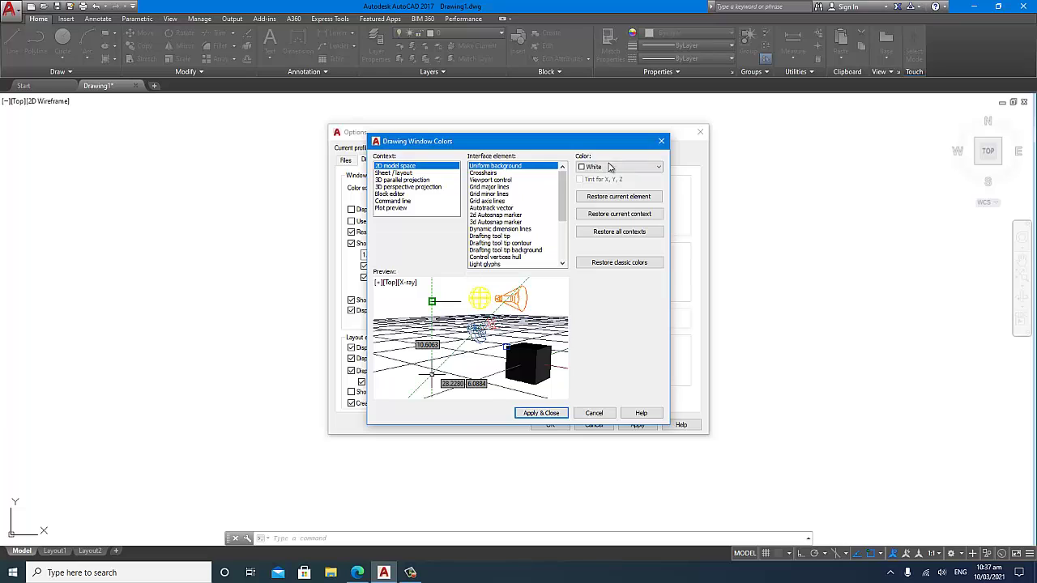
click(610, 166)
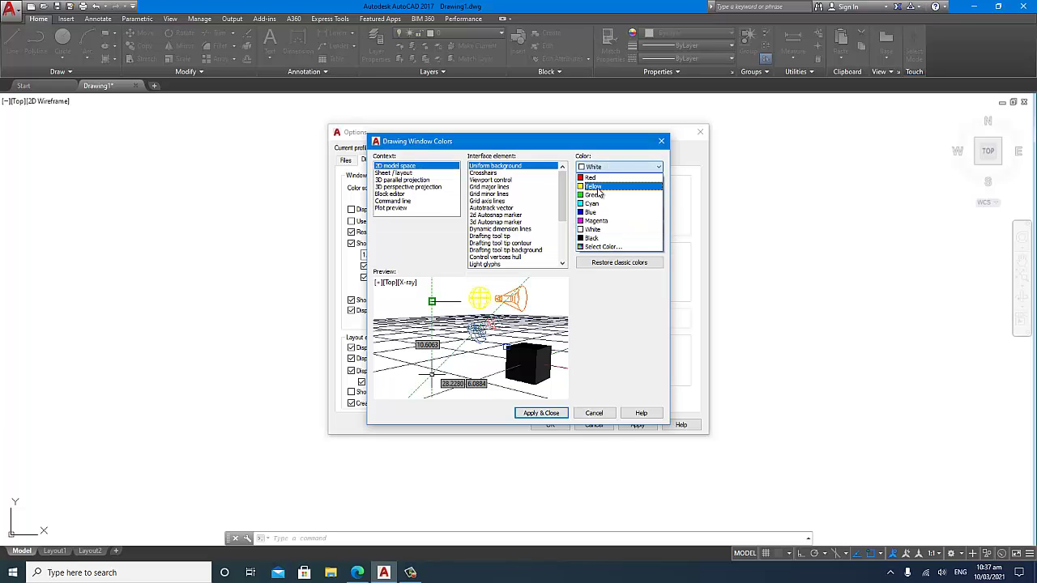
click(599, 189)
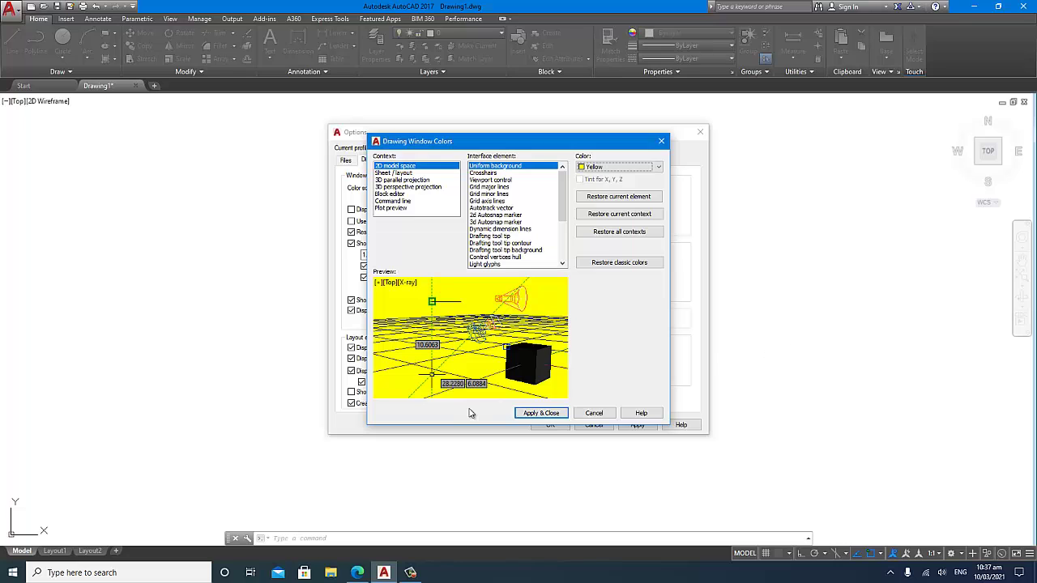
click(540, 413)
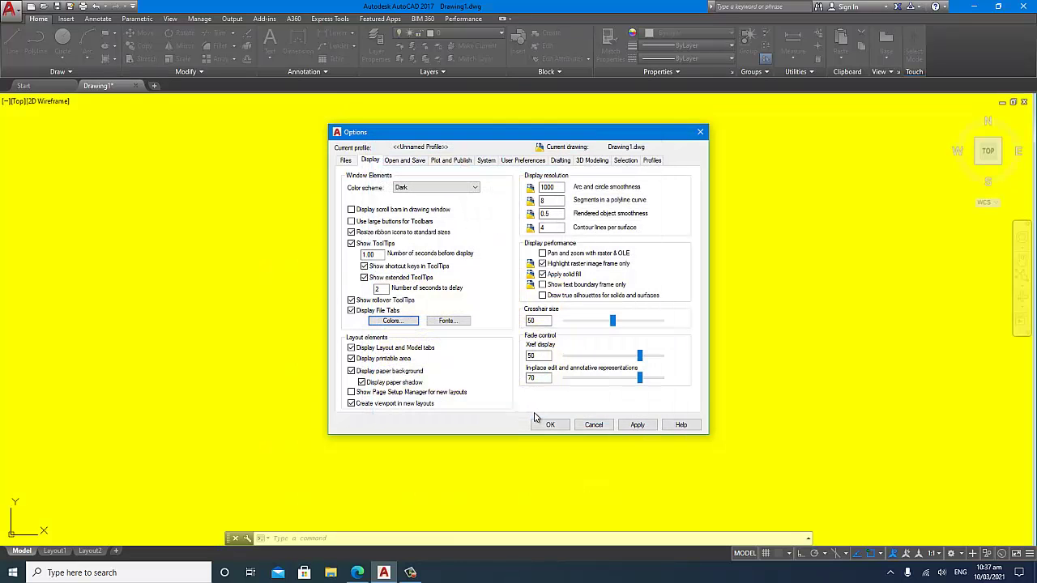
Step: Change the 2D model space's uniform background color to Blue and apply it
click(390, 321)
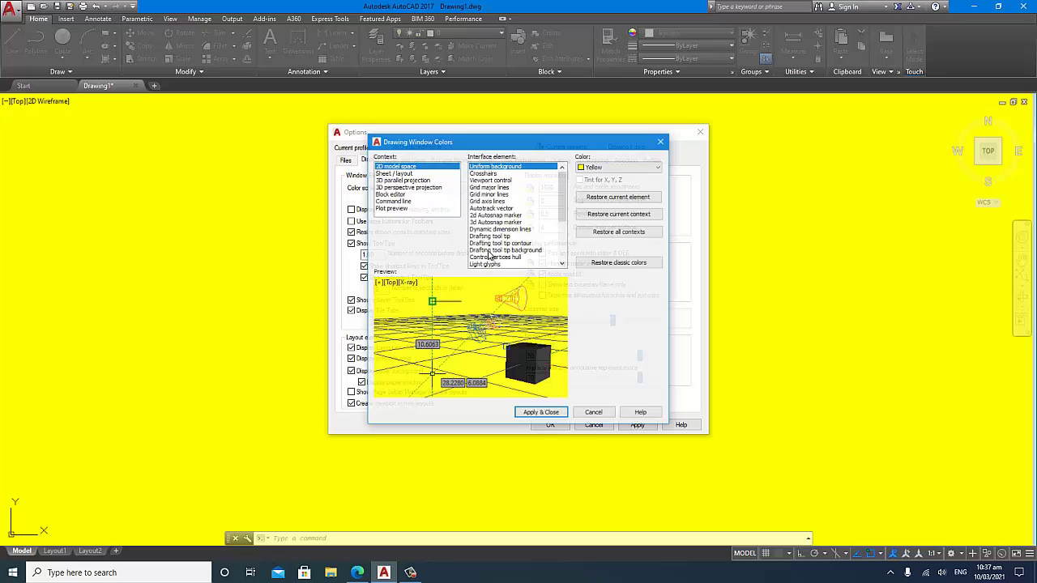
click(596, 168)
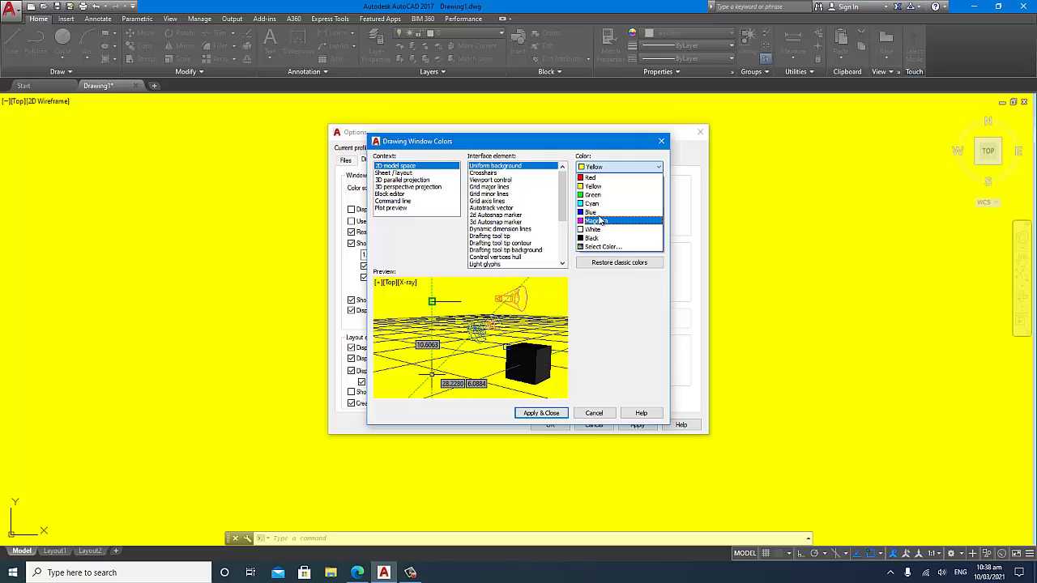
click(591, 212)
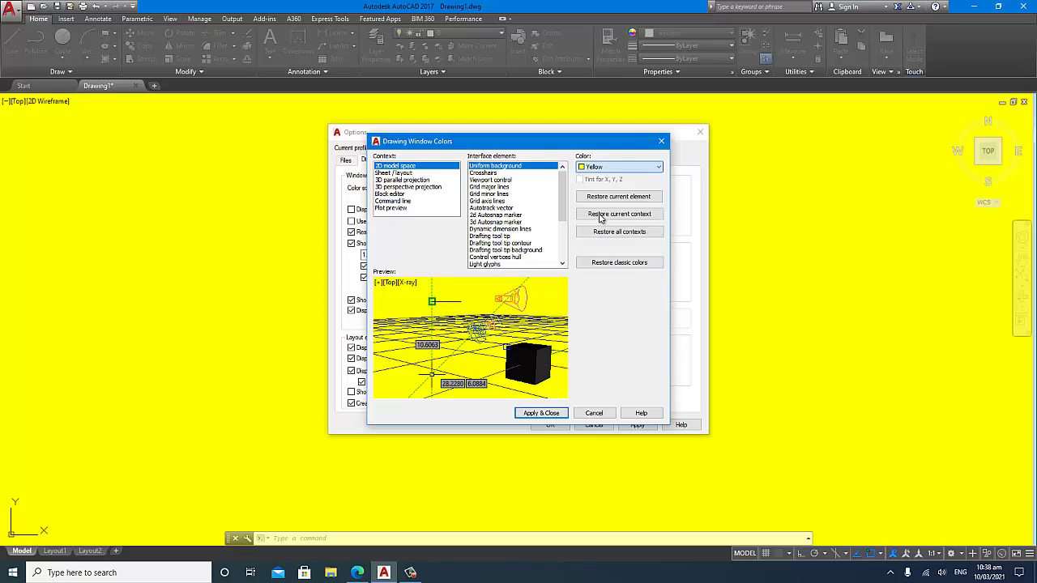
click(540, 413)
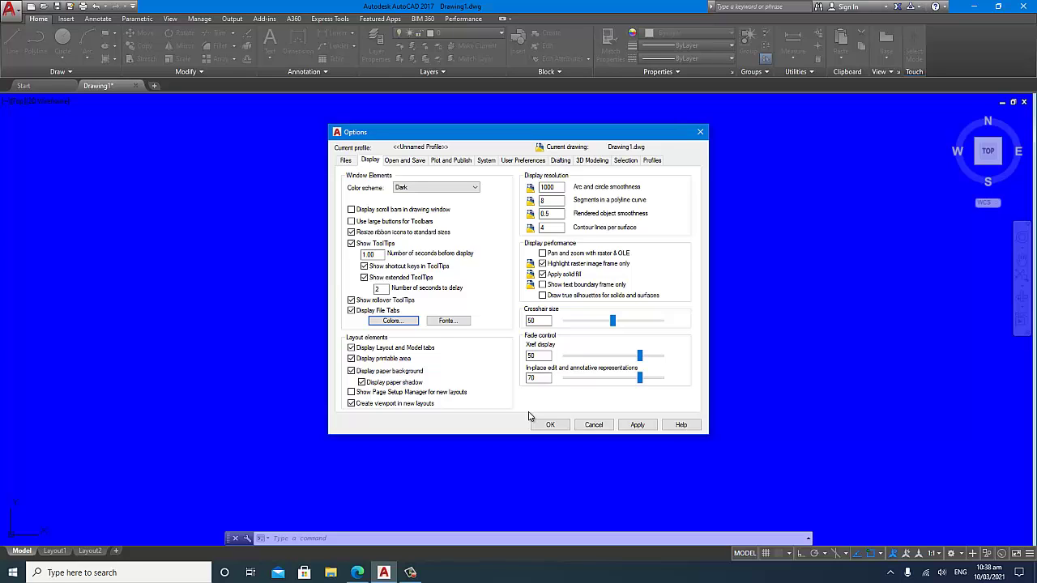
Step: Set the 2D model space's uniform background color back to Black and apply it
click(411, 322)
click(619, 167)
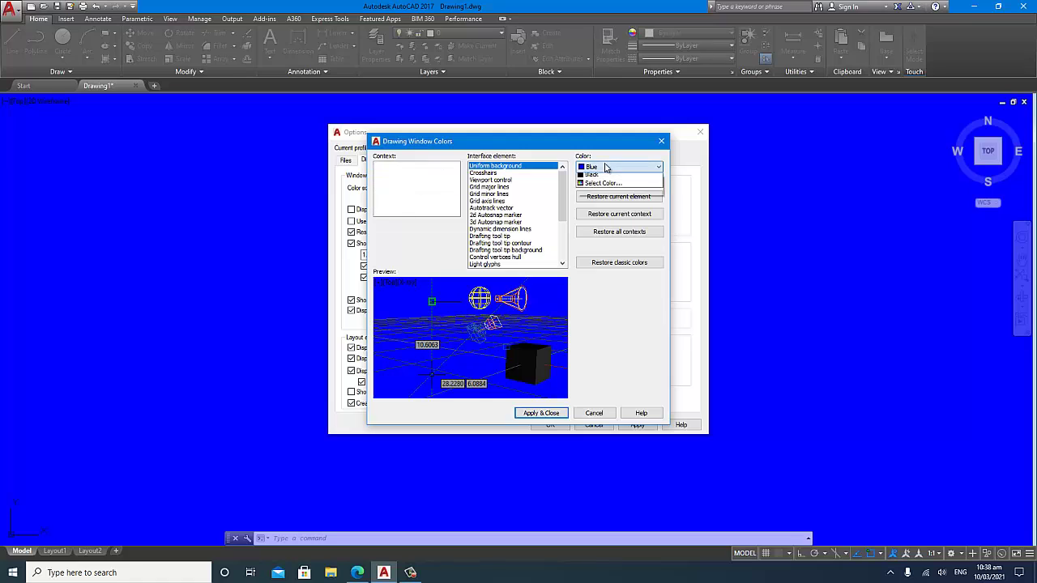
click(600, 240)
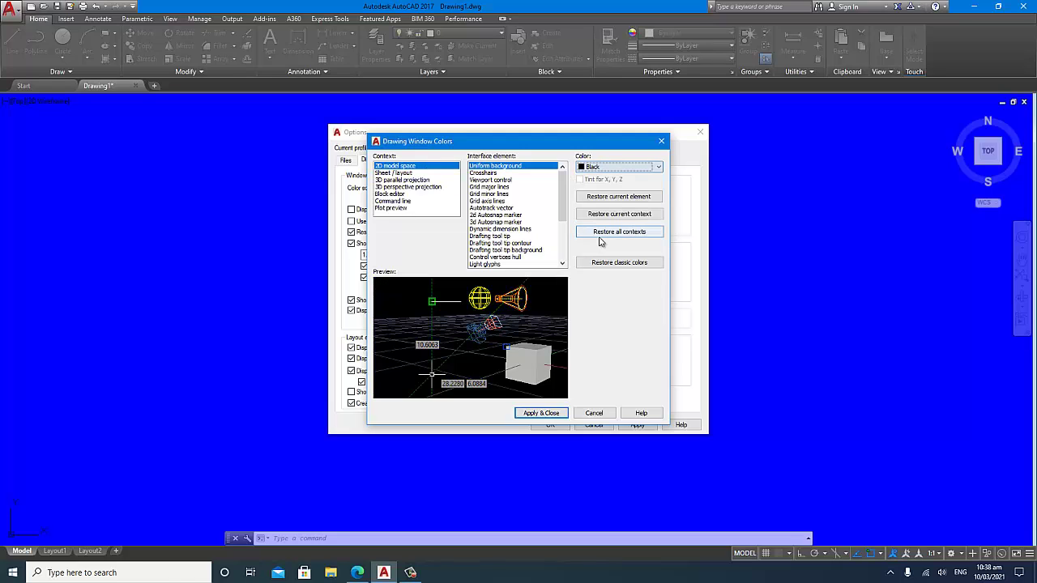
click(525, 414)
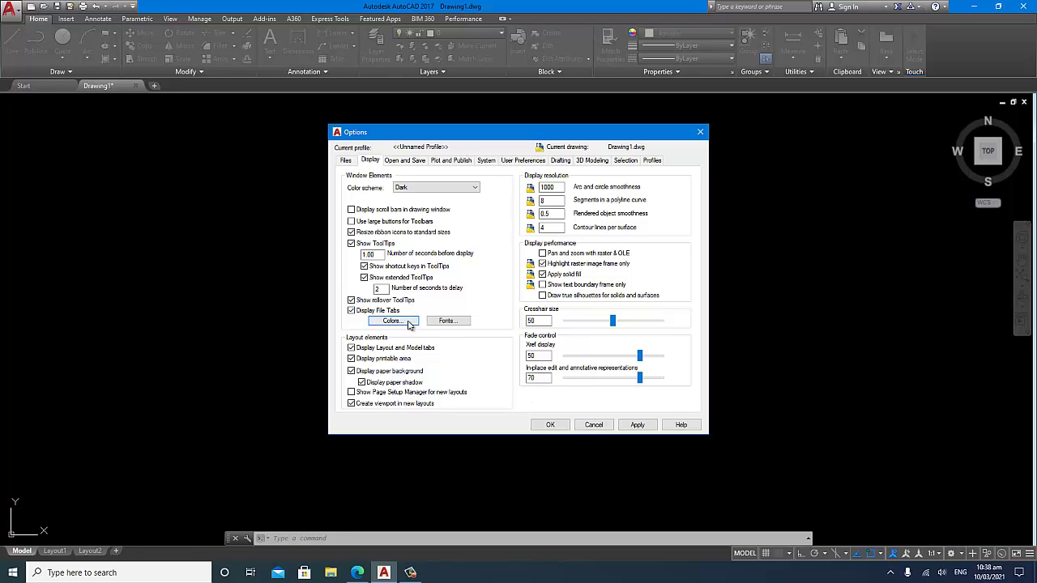
Step: Set the crosshairs color of the 2D model space to Red and apply it
click(411, 320)
click(486, 173)
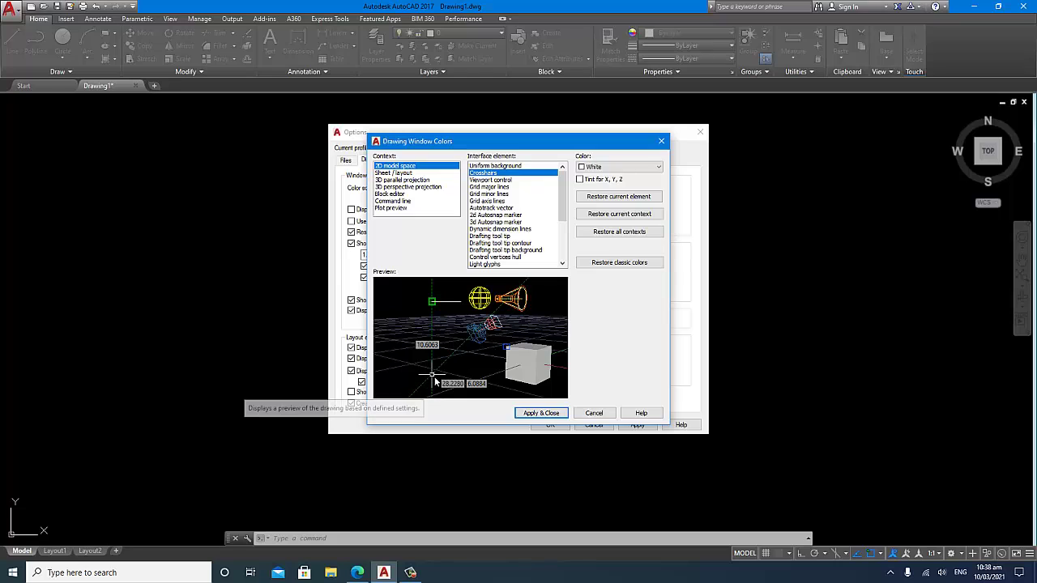
click(612, 166)
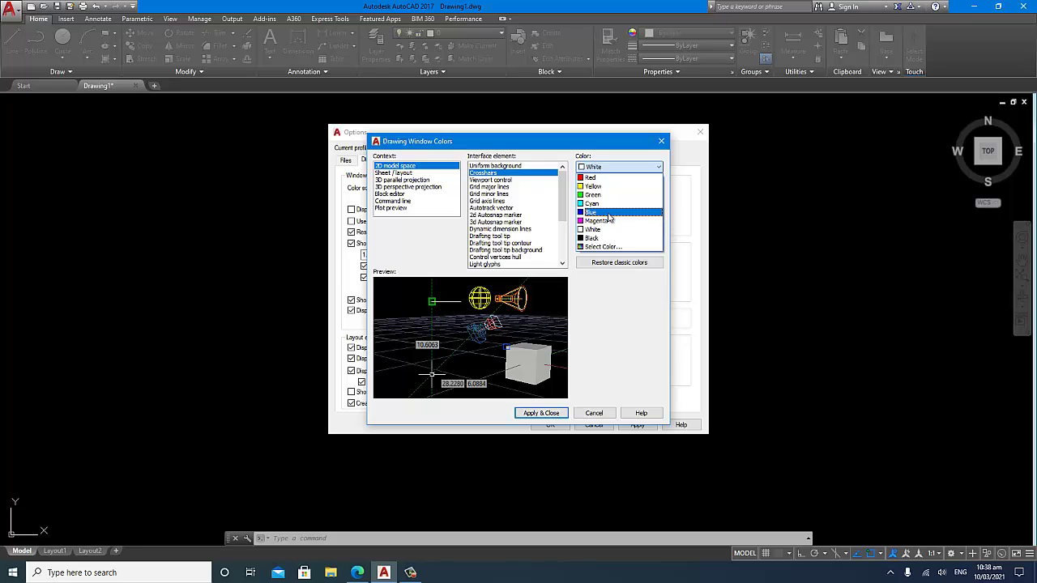
click(591, 177)
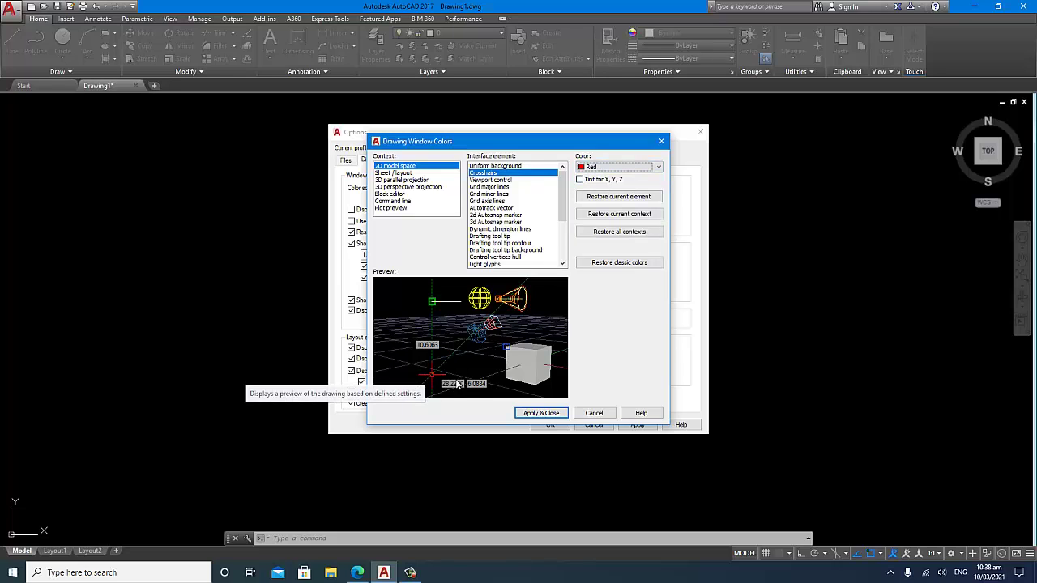
click(533, 413)
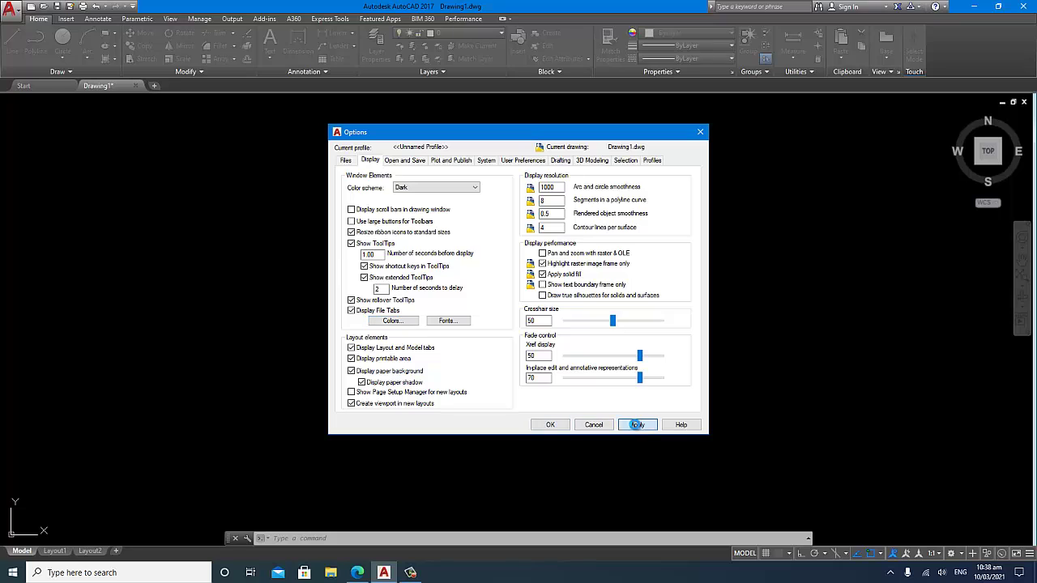
click(638, 425)
click(554, 426)
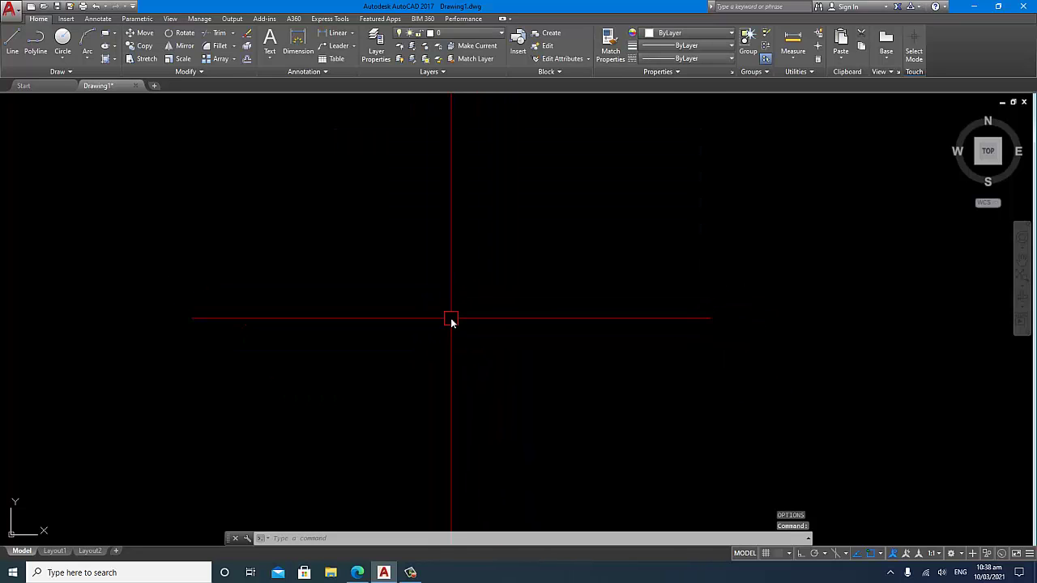
Step: Set the 2D model space's crosshairs color back to White and apply it
text(op)
key(Return)
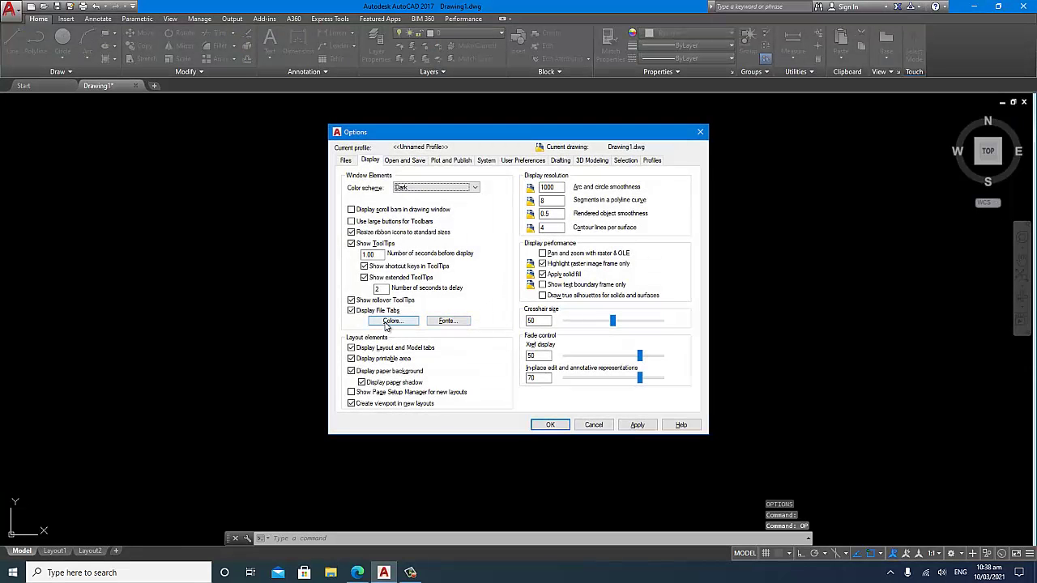
click(392, 326)
click(490, 173)
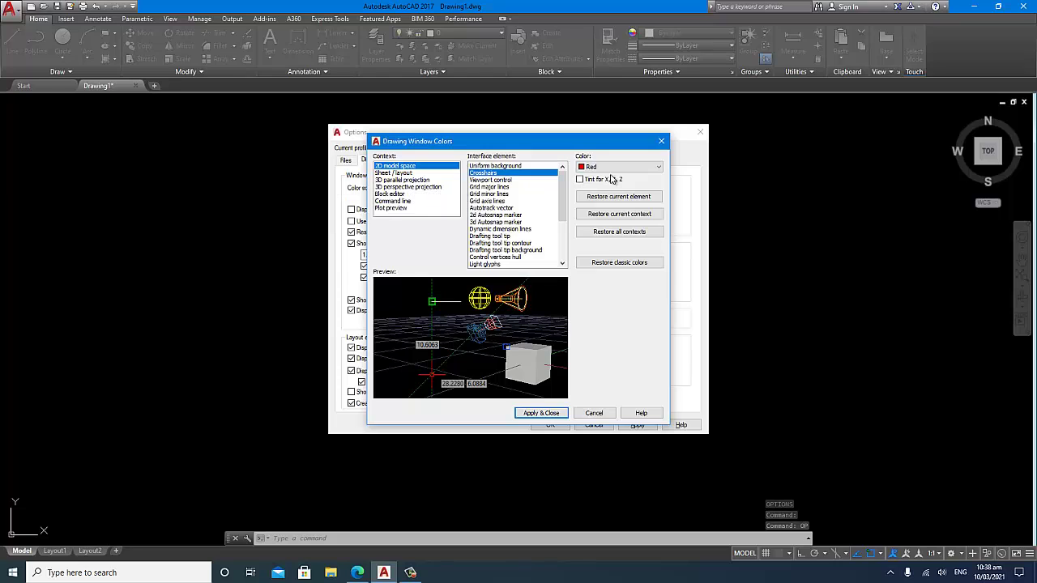
click(616, 168)
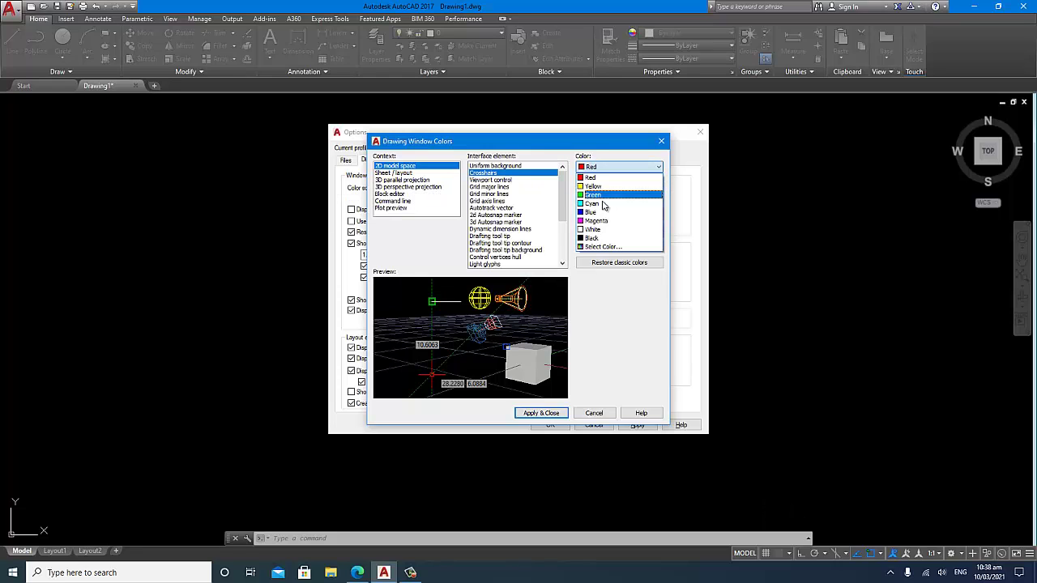
click(592, 230)
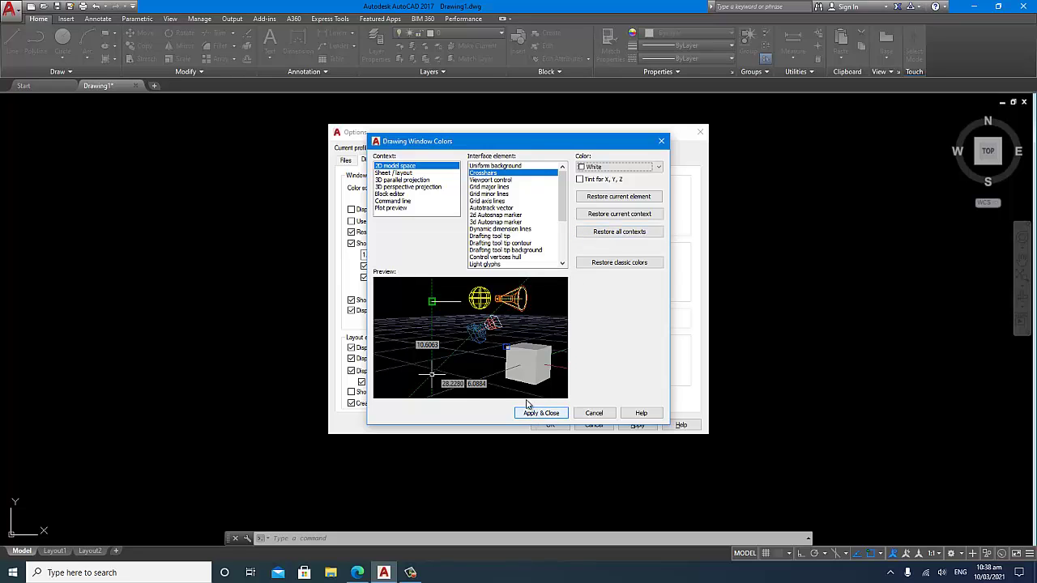
scroll(498, 223, down, 4)
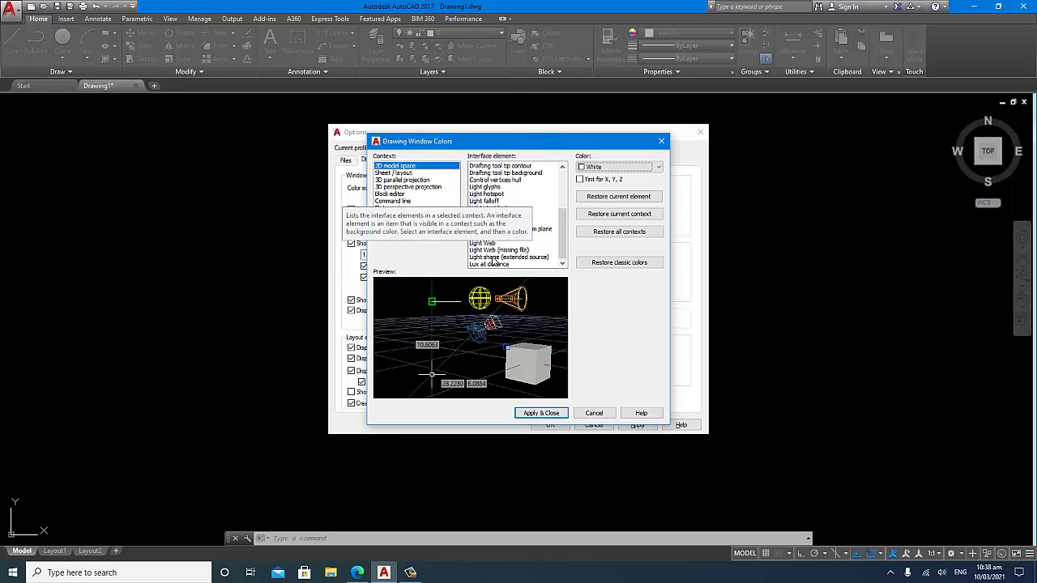
scroll(489, 248, up, 4)
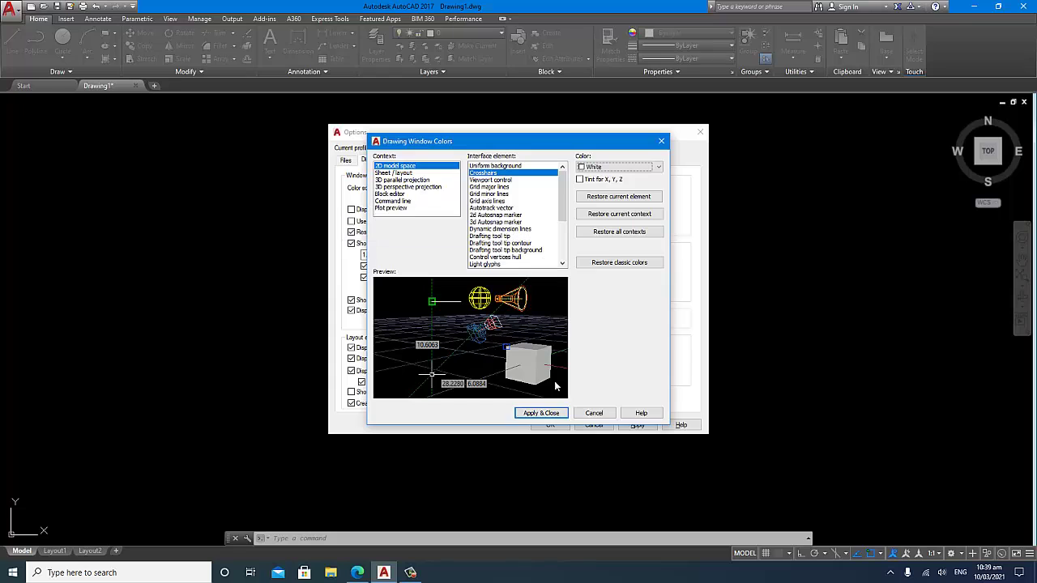
click(540, 413)
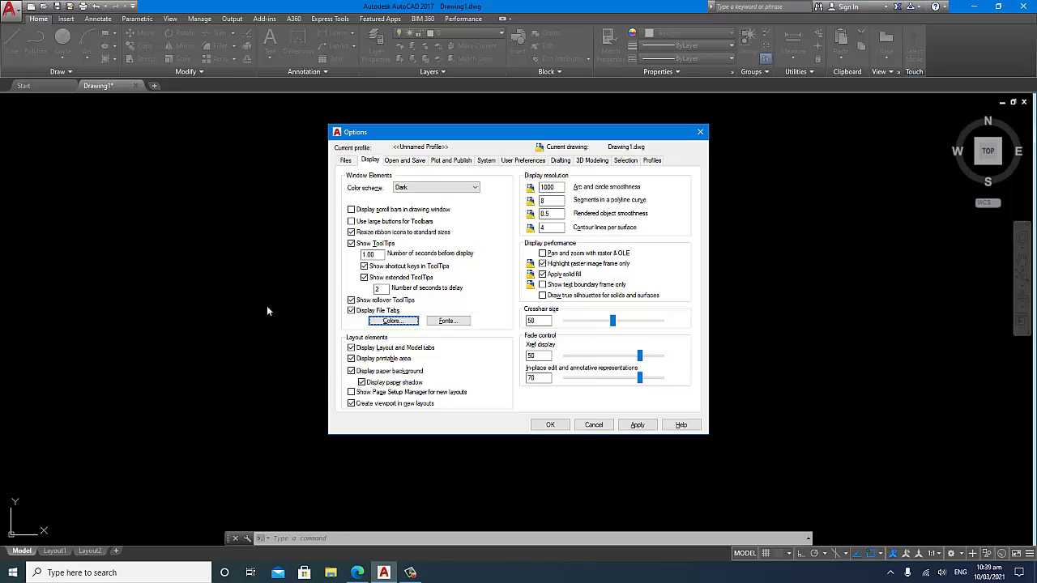
click(638, 425)
click(548, 424)
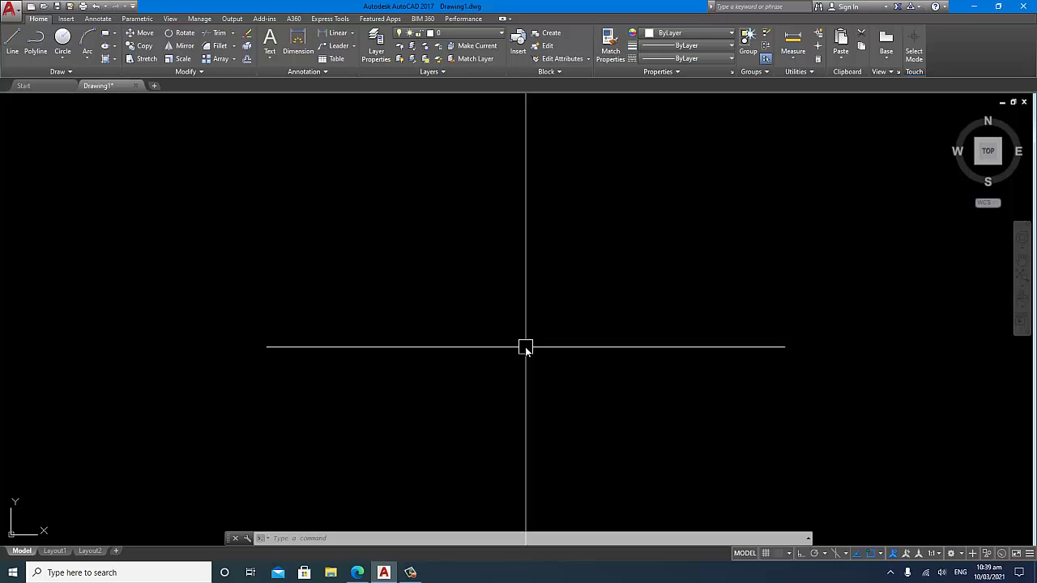
Step: Reduce the crosshair size to 11 in the display options and apply it
text(op)
key(Return)
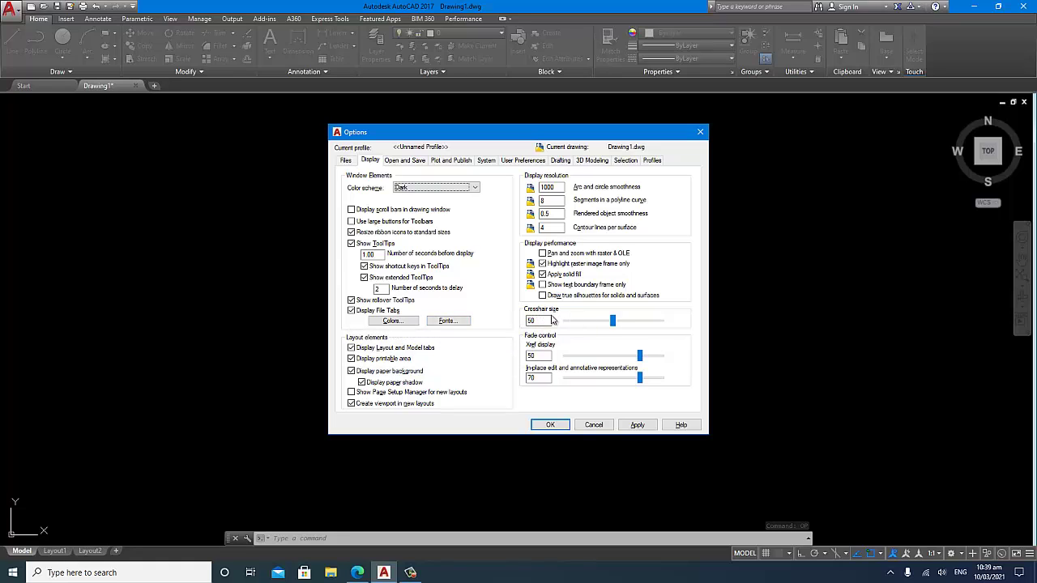
drag(612, 321, 574, 325)
click(637, 425)
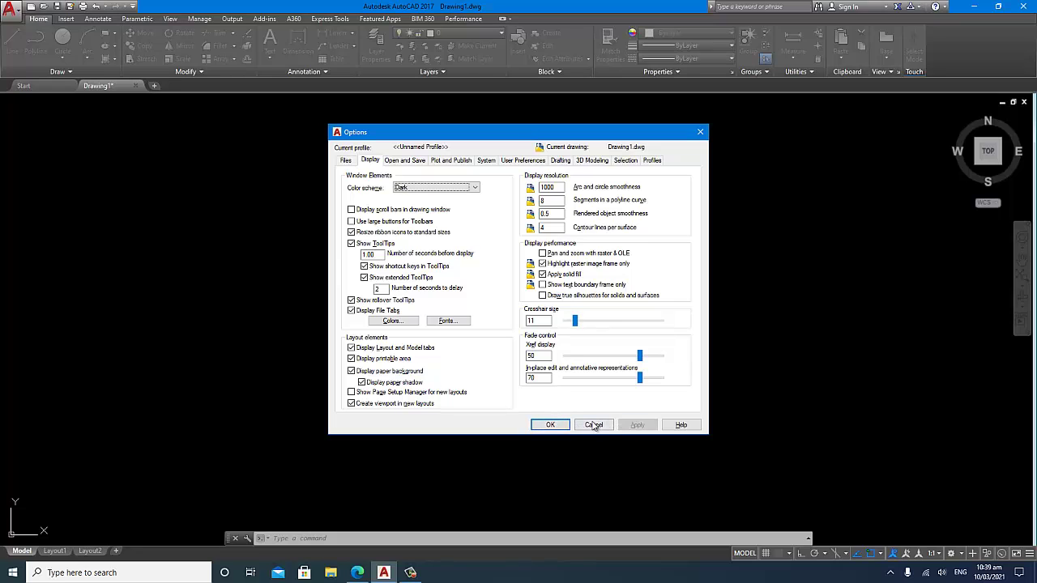
click(550, 425)
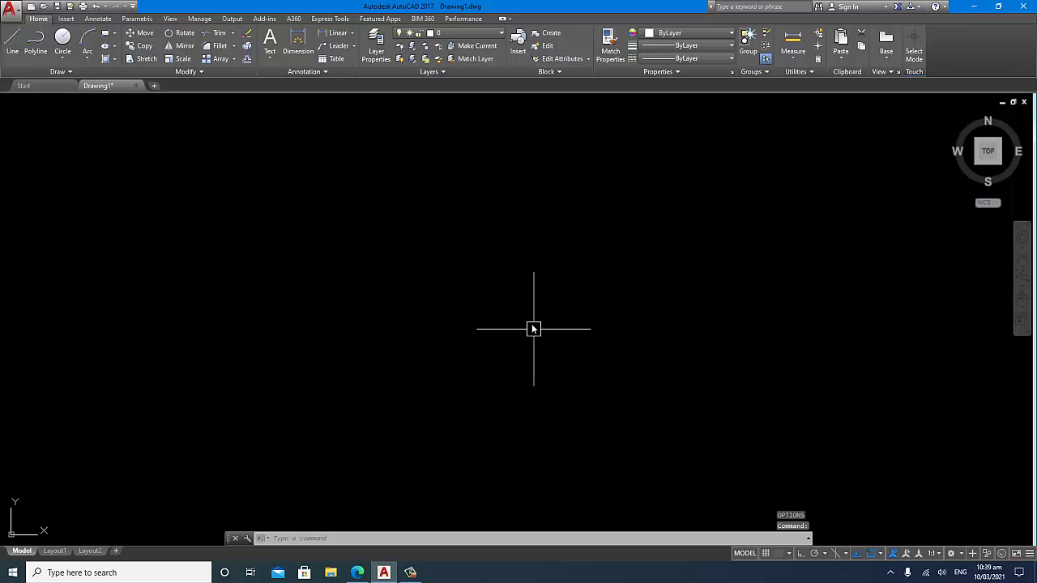
Step: Set the crosshair size back to 50 in the display options and apply it
text(op)
key(Return)
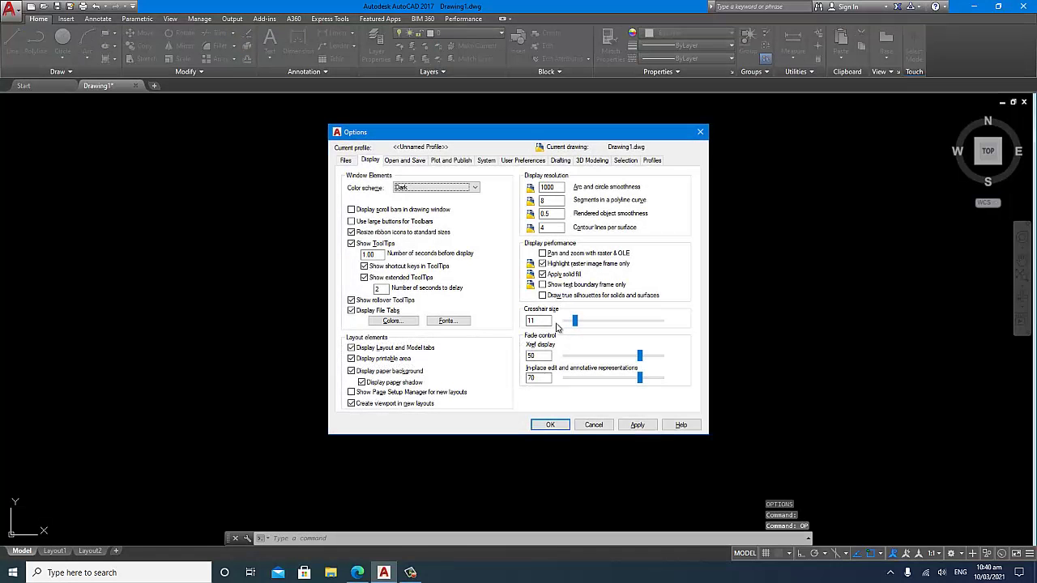
double_click(537, 321)
text(50)
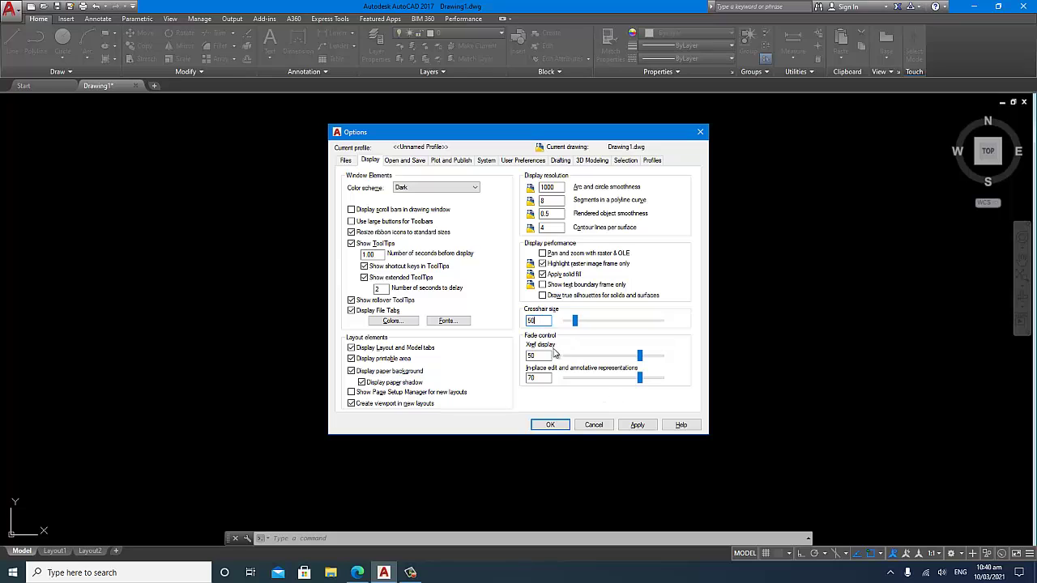
click(636, 425)
click(548, 424)
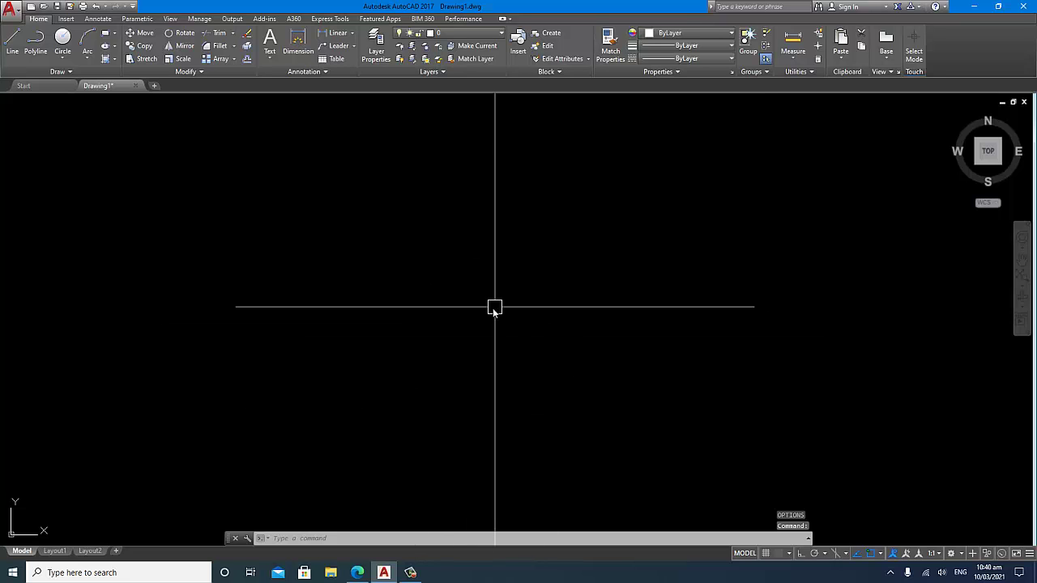
Step: Review the default save formats in the Open and Save options, choosing AutoCAD 2013 Drawing (*.dwg), and check the recently-used files setting
text(op)
key(Return)
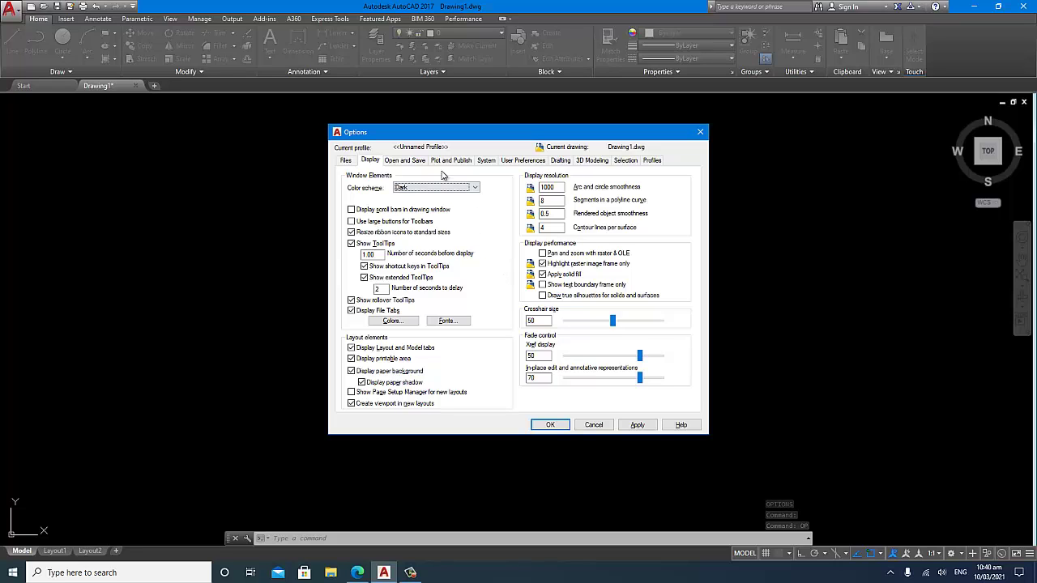
click(417, 162)
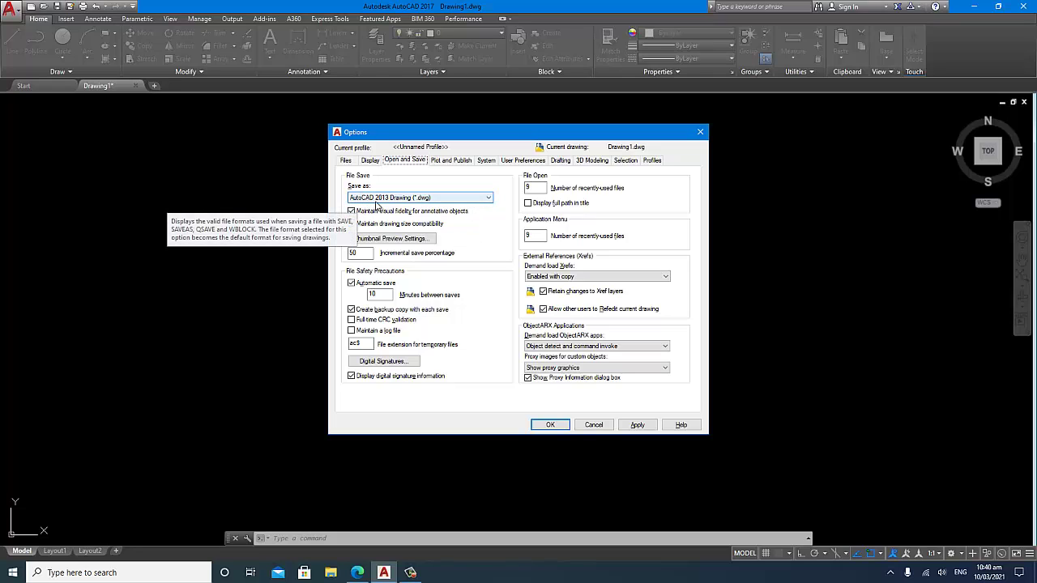
click(467, 201)
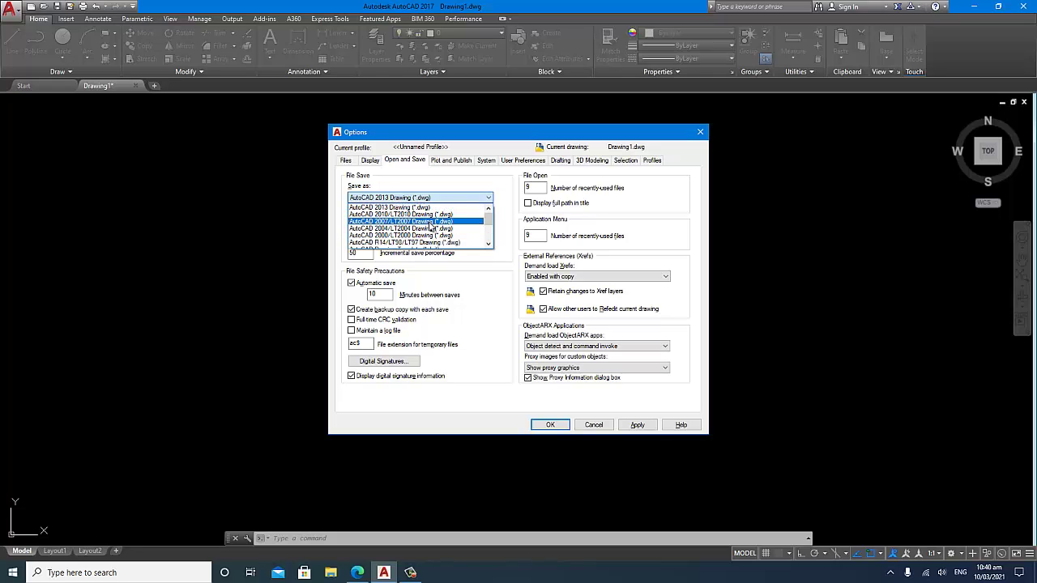
scroll(432, 227, down, 3)
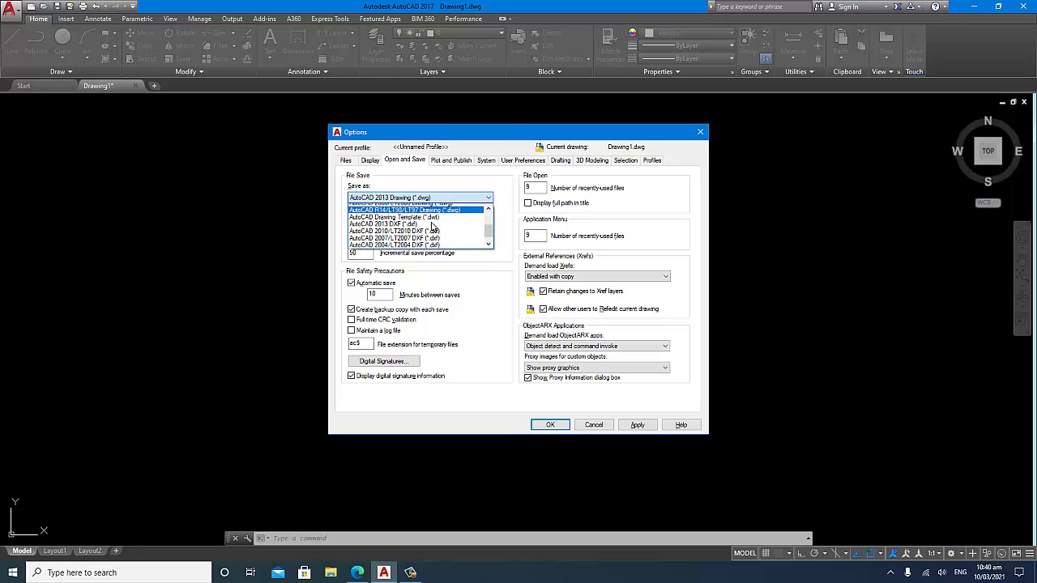
scroll(432, 227, up, 3)
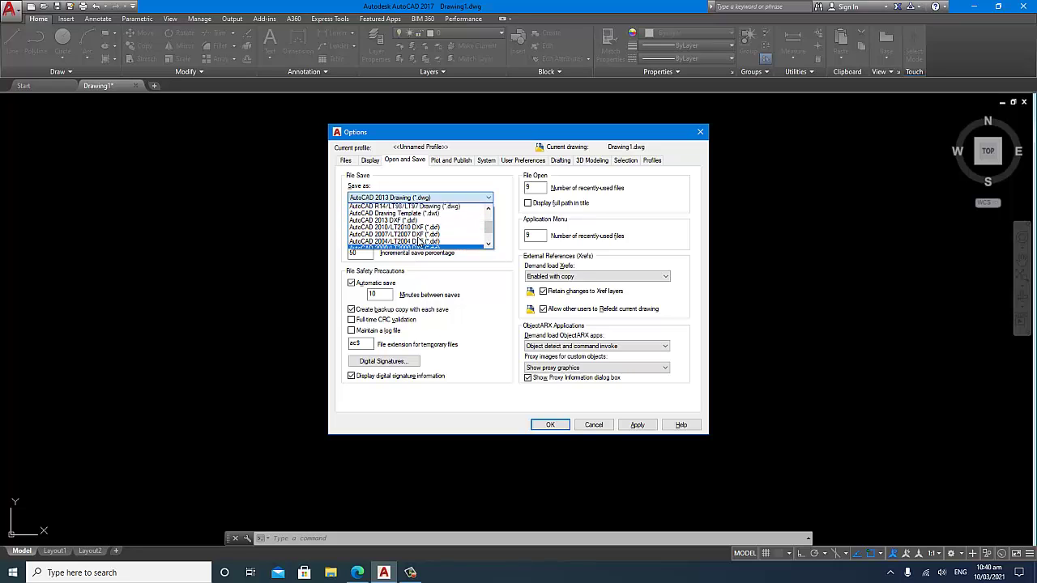
click(410, 208)
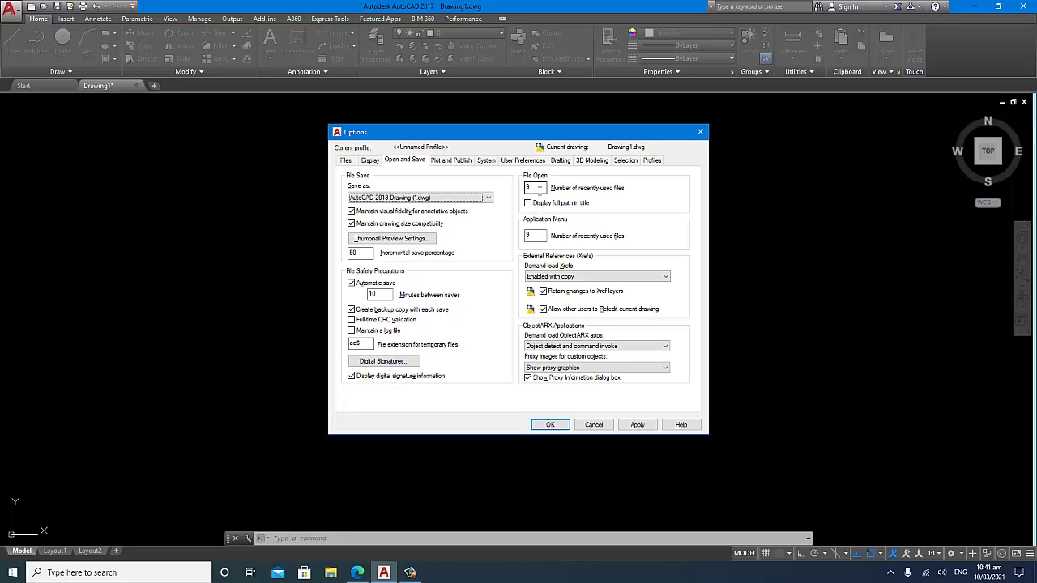
mouse_move(537, 190)
click(536, 187)
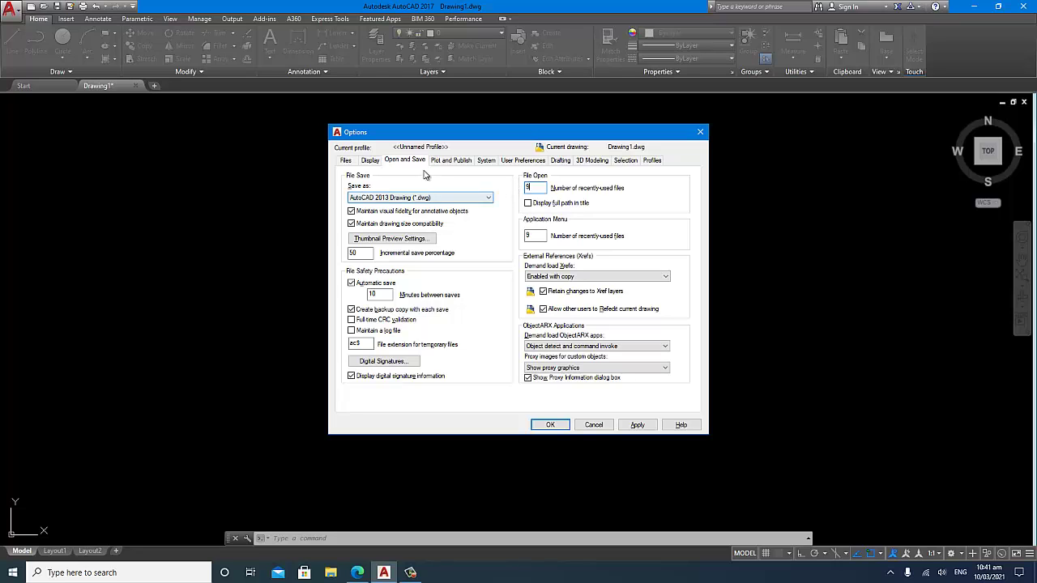
Step: Review the Plot and Publish options with Hewlett-Packard HP LaserJet P2015 Series as default output device, plus the System and User Preferences options
click(444, 162)
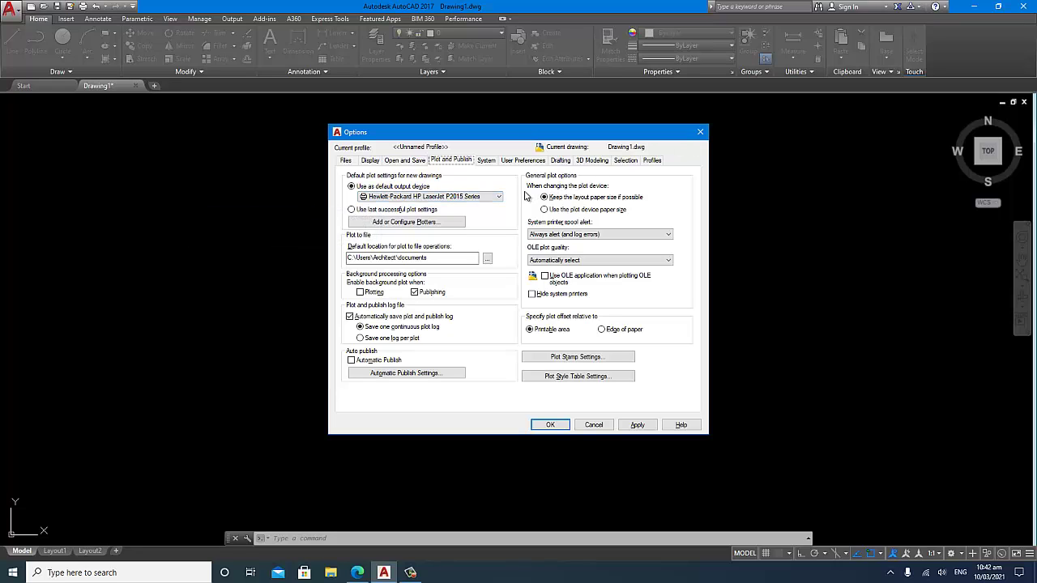
click(500, 197)
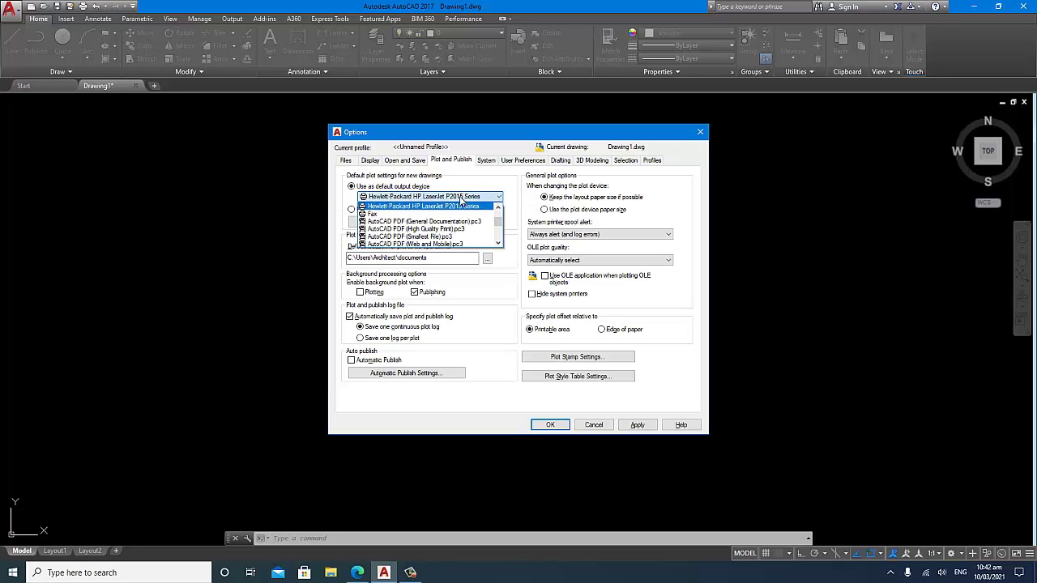
click(468, 208)
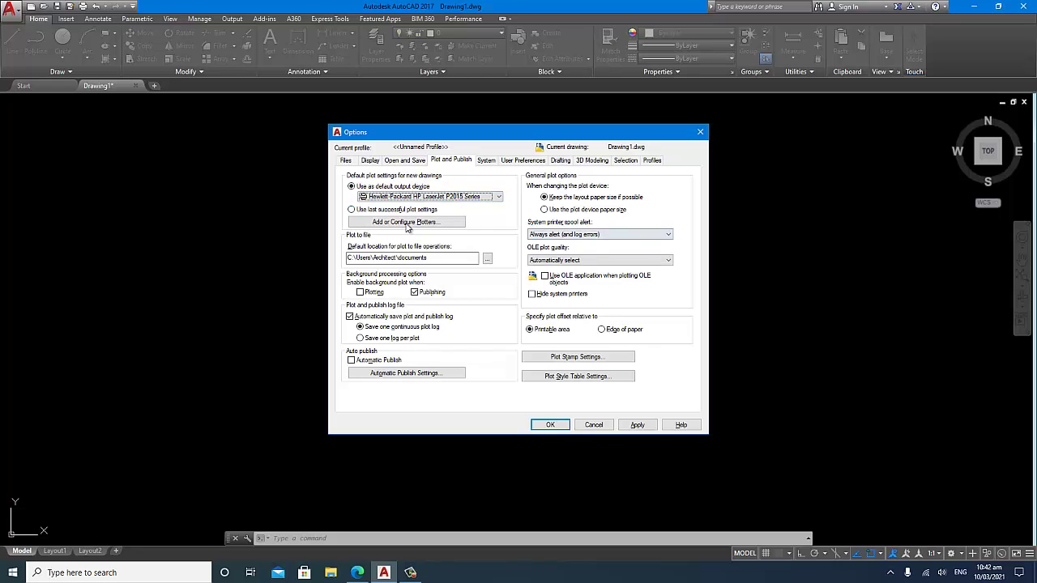
click(486, 161)
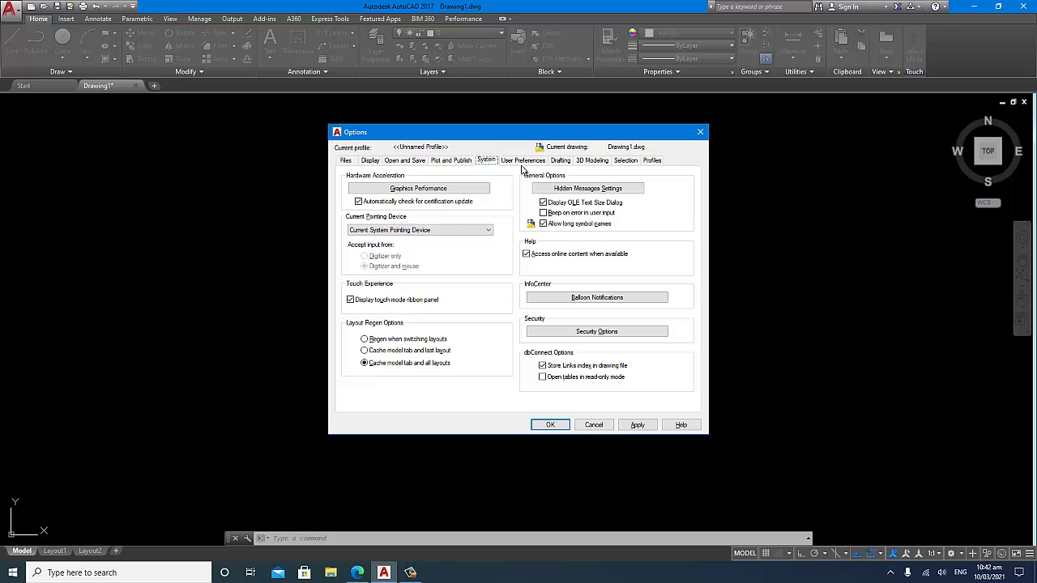
click(524, 161)
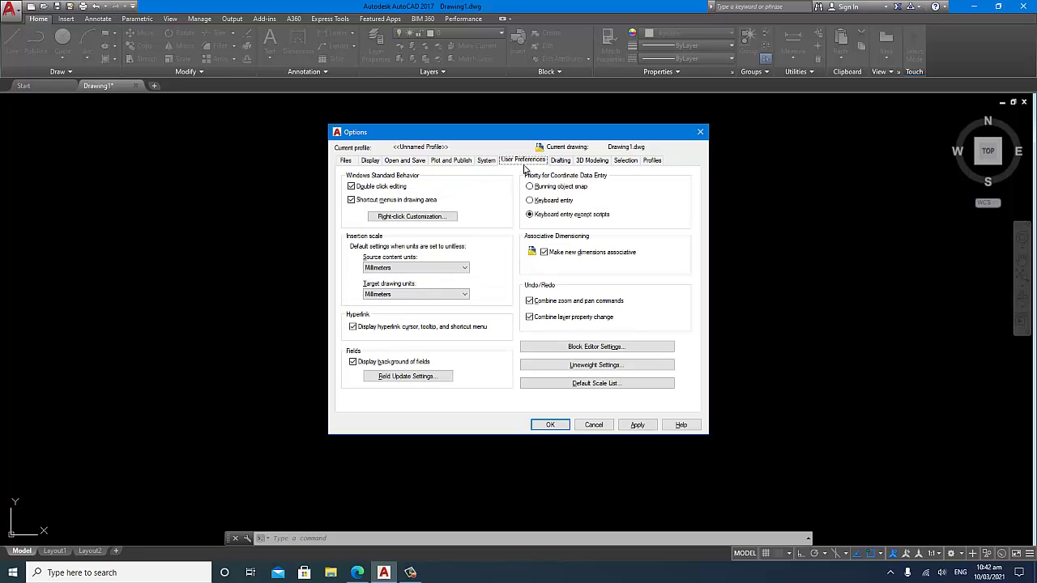
Step: Slightly reduce the AutoSnap marker size and the aperture size in the Drafting options
click(560, 161)
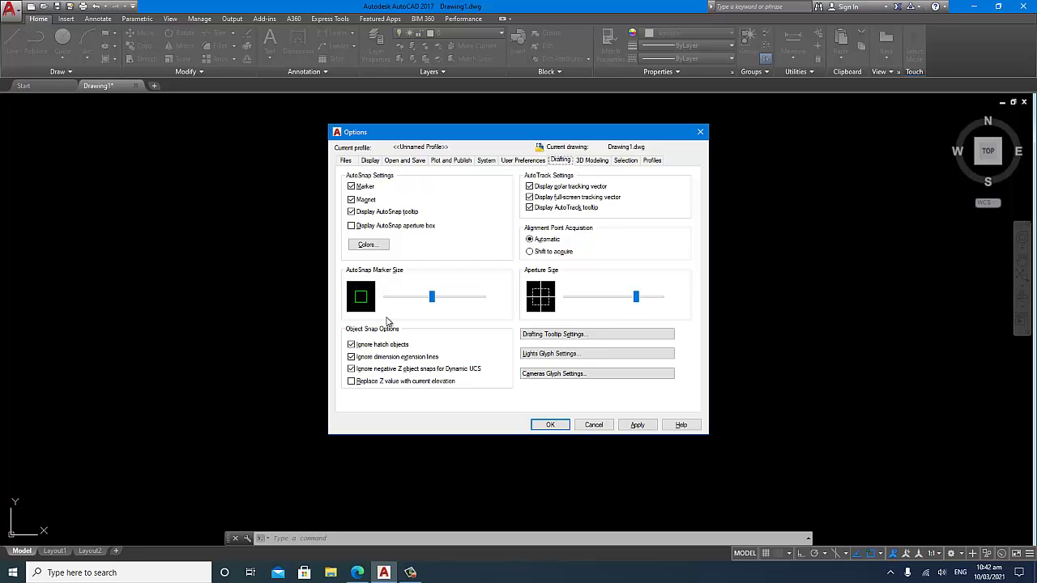
mouse_move(429, 302)
mouse_down()
mouse_move(466, 308)
mouse_move(441, 313)
mouse_up()
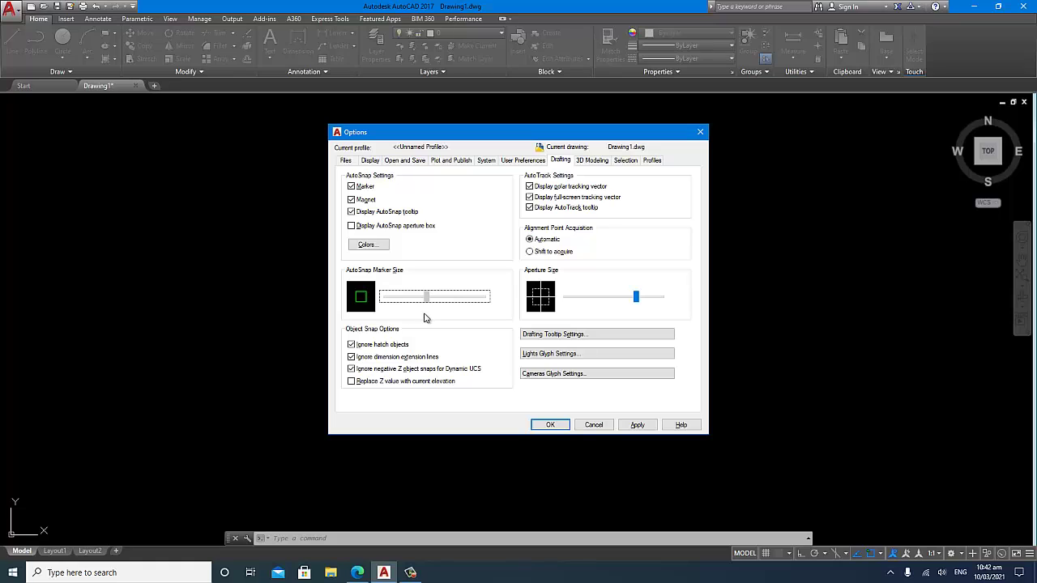
mouse_move(424, 318)
mouse_down()
mouse_move(437, 317)
mouse_move(427, 303)
mouse_move(460, 302)
mouse_move(428, 298)
mouse_up()
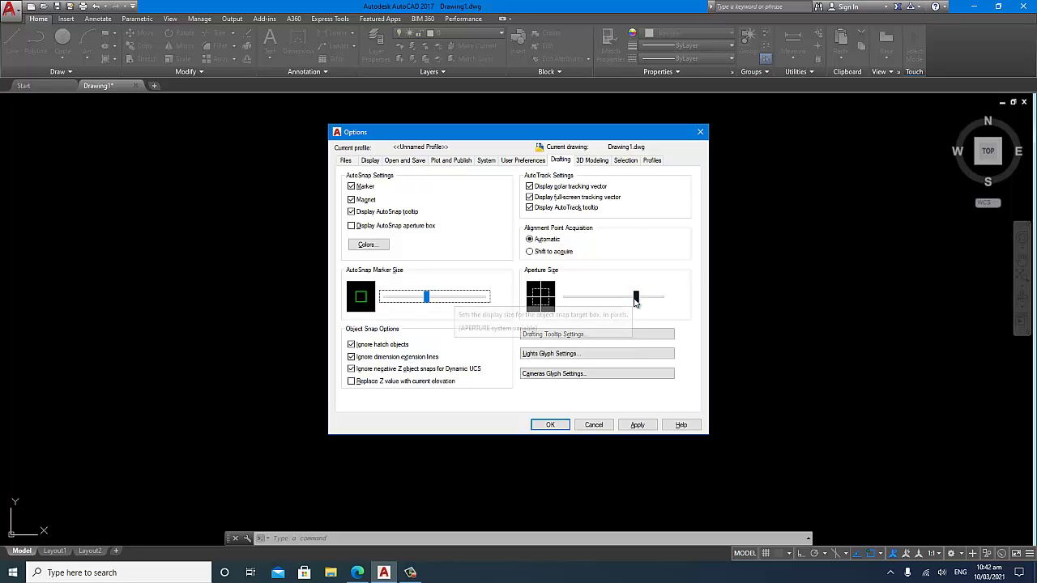
drag(634, 295, 618, 300)
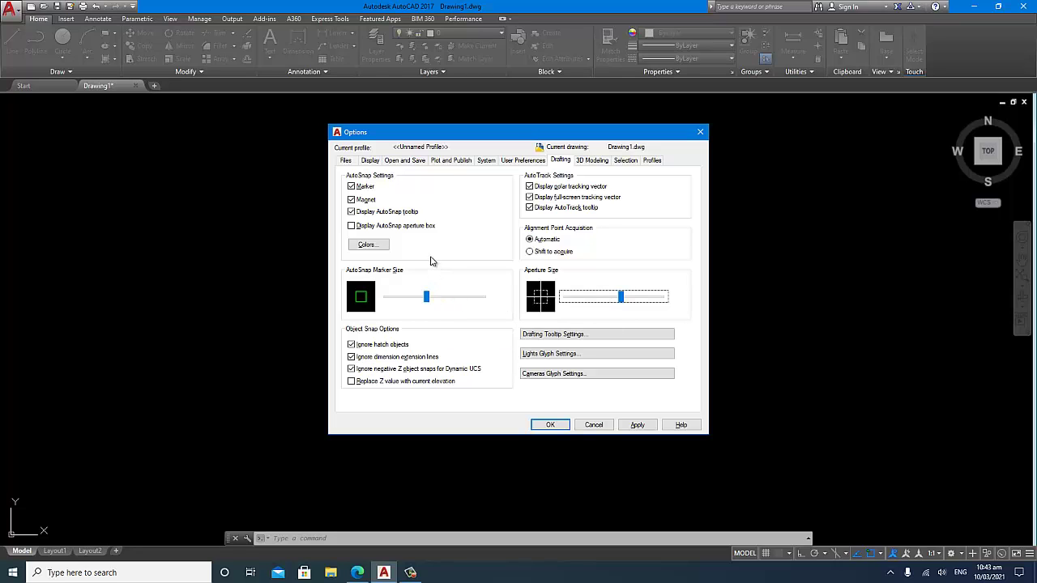
Step: Look over the 3D Modeling options, and in the Selection options try different pickbox sizes and reduce the grip size
click(594, 161)
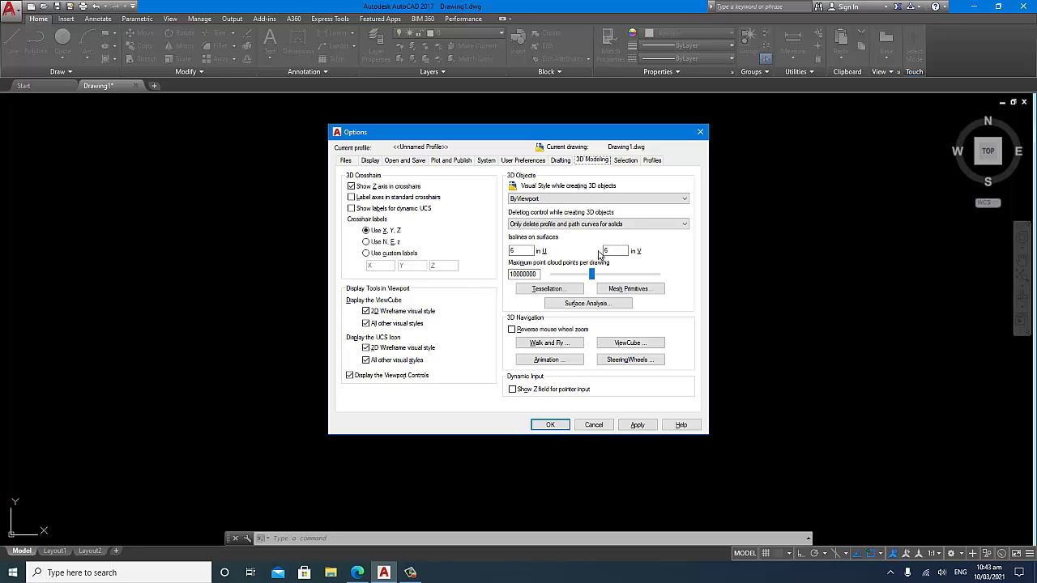
click(631, 163)
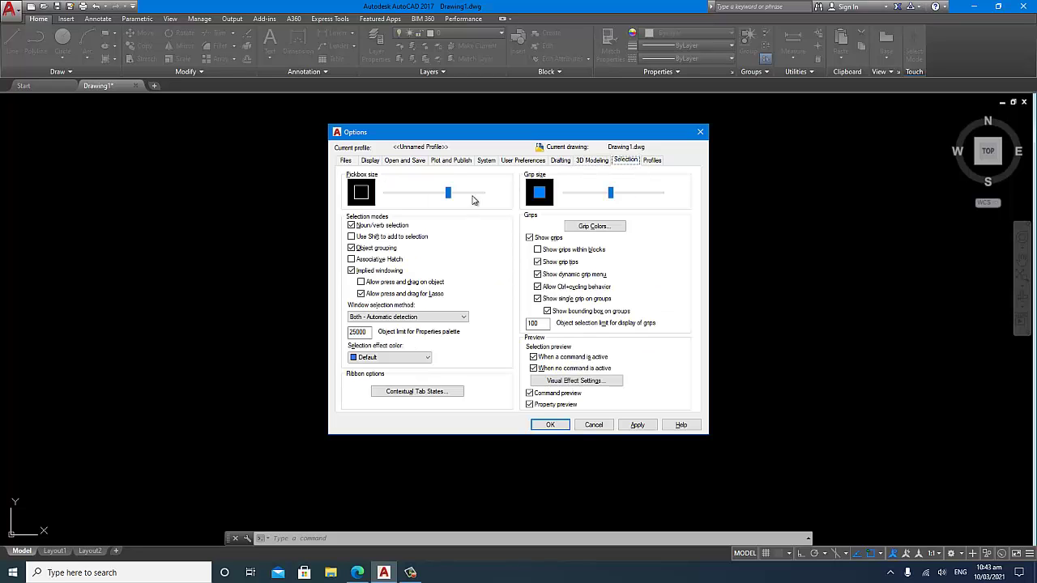
drag(448, 198, 442, 204)
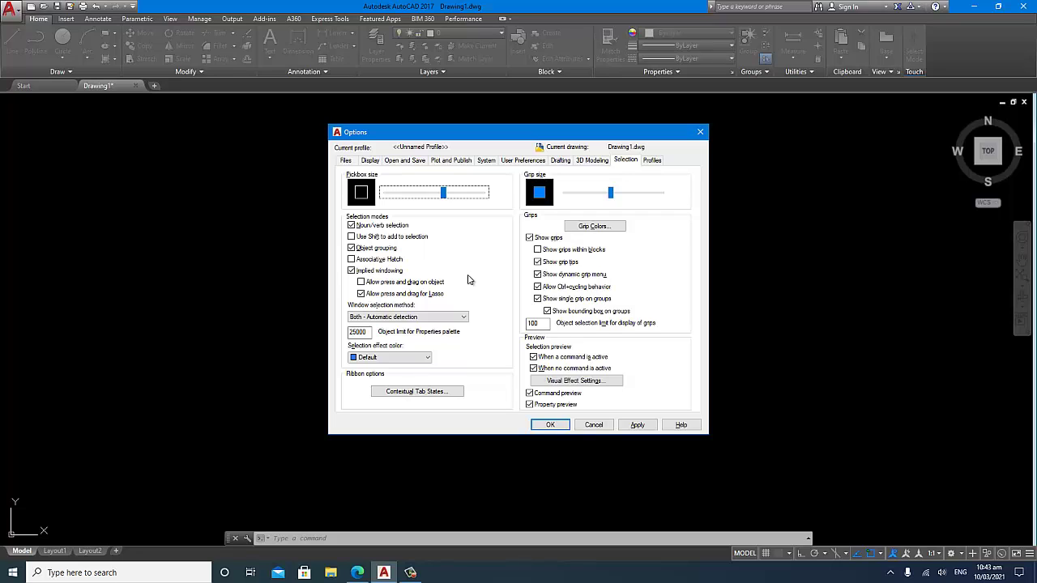
click(433, 200)
mouse_move(441, 197)
mouse_down()
mouse_move(469, 198)
mouse_move(432, 201)
mouse_move(453, 200)
mouse_up()
click(610, 195)
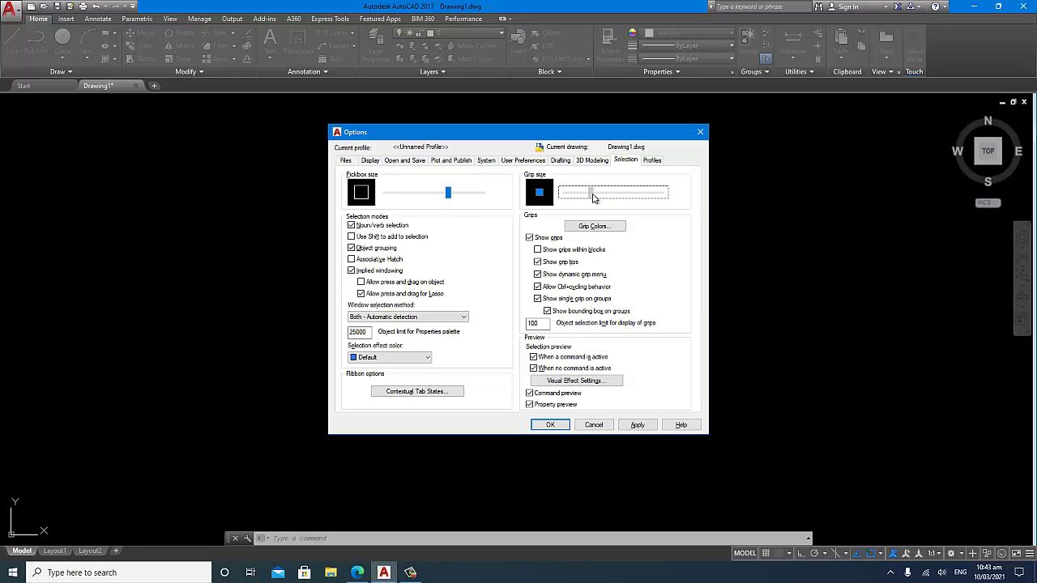
Step: Go back to the display options, apply the changed settings and accept them to close the options
click(373, 161)
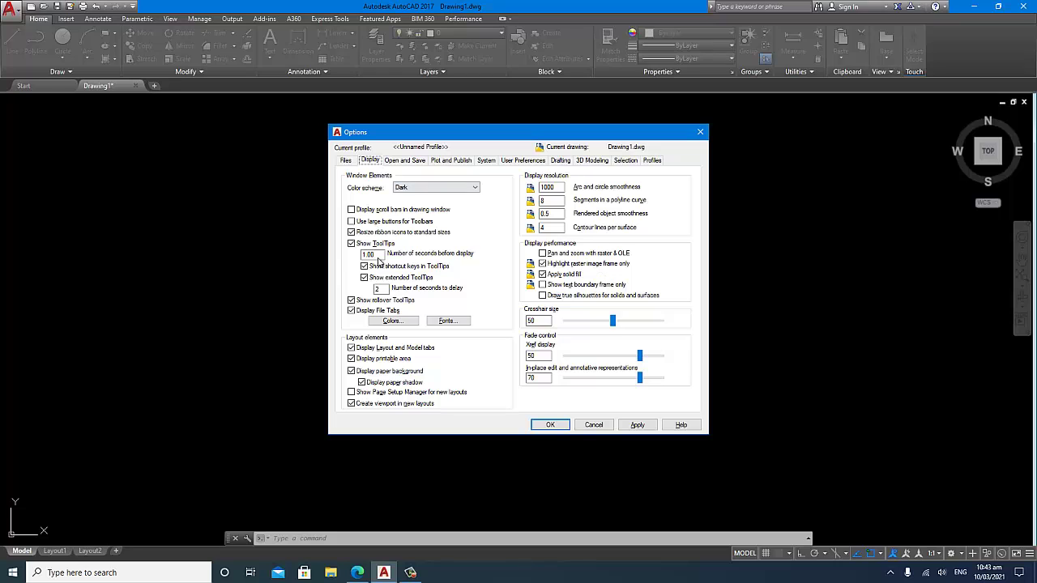
click(636, 424)
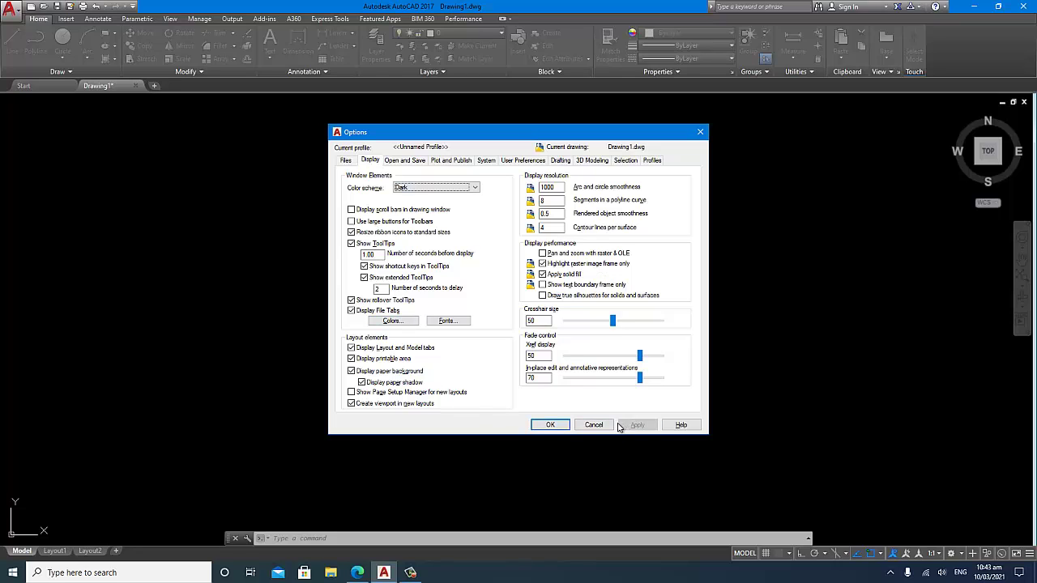
click(550, 425)
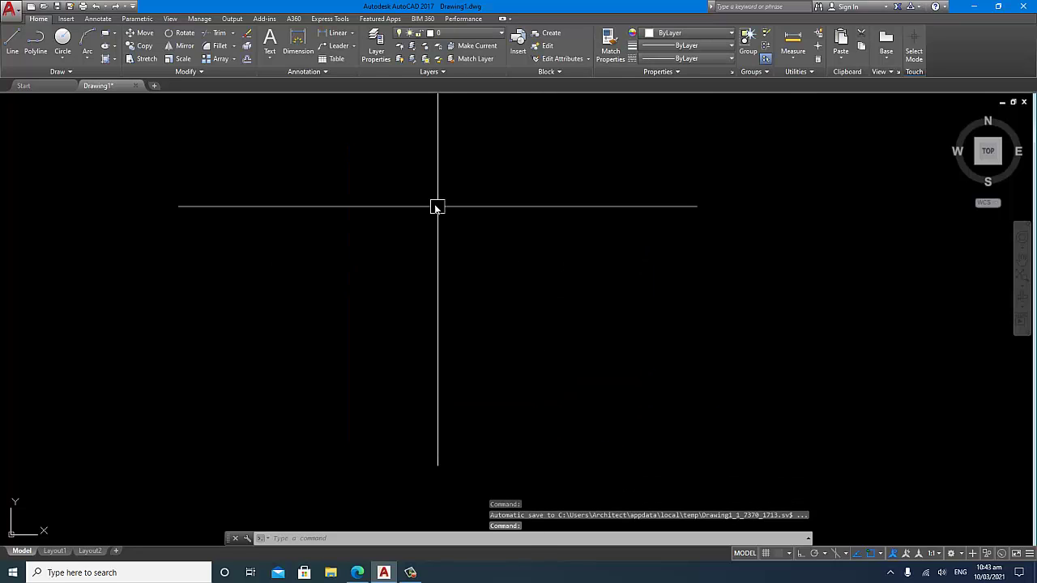